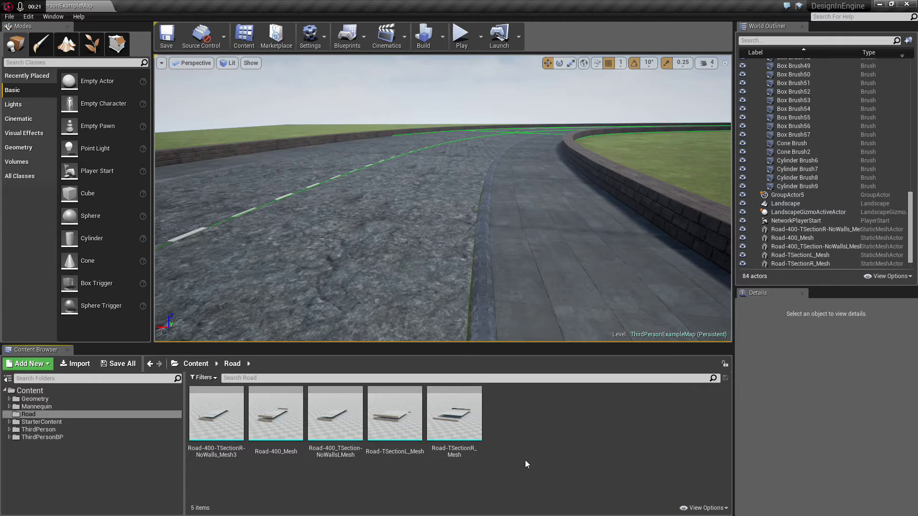
- Examine the curved road and its separate modular pieces, and select the Road 1 brush group
{"action": "right_click_drag", "start_coordinate": [481, 267], "coordinate": [480, 339]}
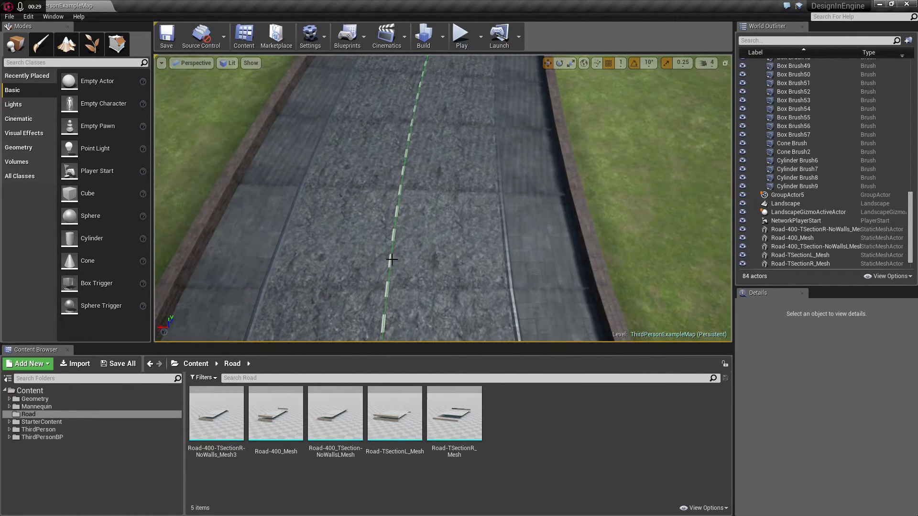
{"action": "left_click", "coordinate": [331, 263]}
{"action": "right_click_drag", "start_coordinate": [330, 263], "coordinate": [334, 206]}
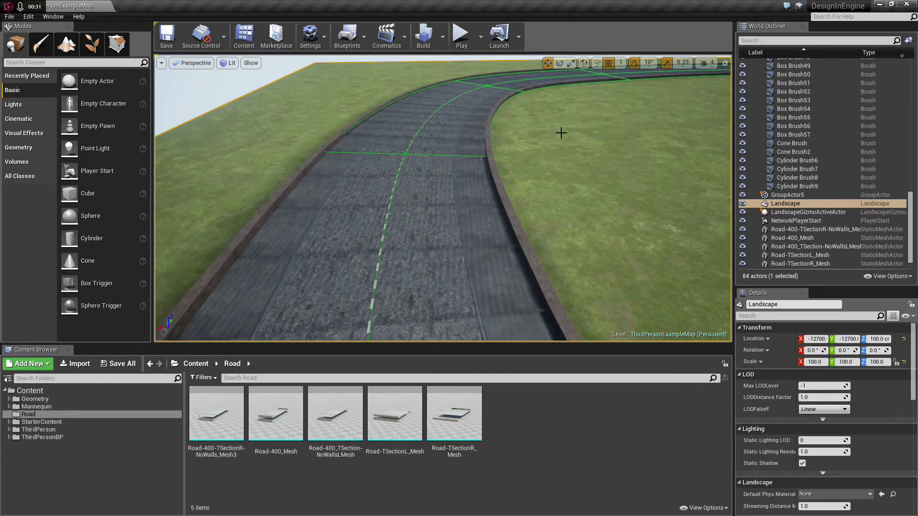
{"action": "right_click_drag", "start_coordinate": [561, 133], "coordinate": [561, 133]}
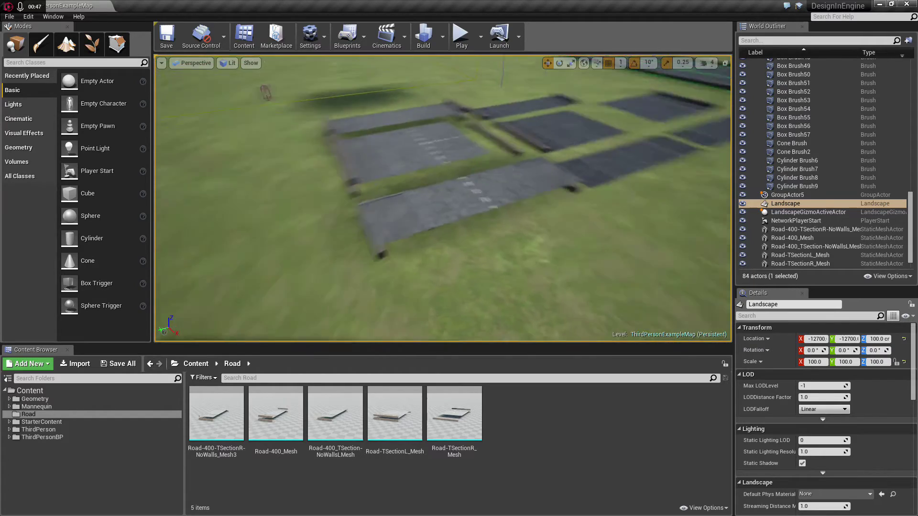
{"action": "right_click_drag", "start_coordinate": [442, 199], "coordinate": [557, 201]}
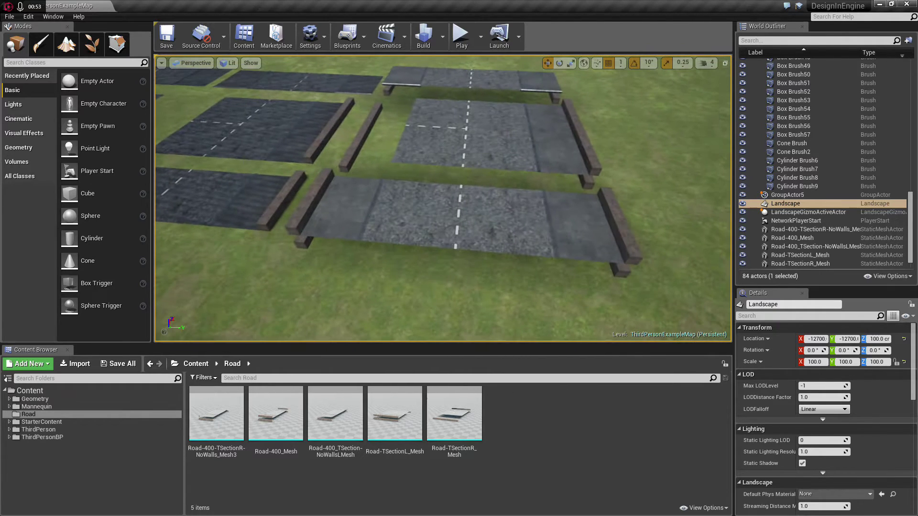
{"action": "left_click", "coordinate": [502, 203]}
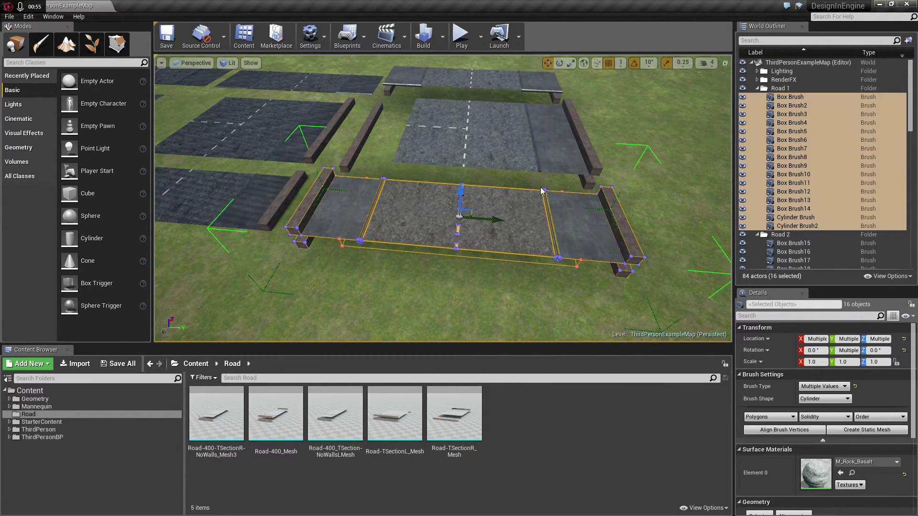
- Select the five static mesh road sections together and set their Z location to 110 cm
{"action": "right_click_drag", "start_coordinate": [541, 191], "coordinate": [471, 184]}
{"action": "left_click", "coordinate": [305, 87]}
{"action": "left_click", "coordinate": [375, 106], "text": "ctrl"}
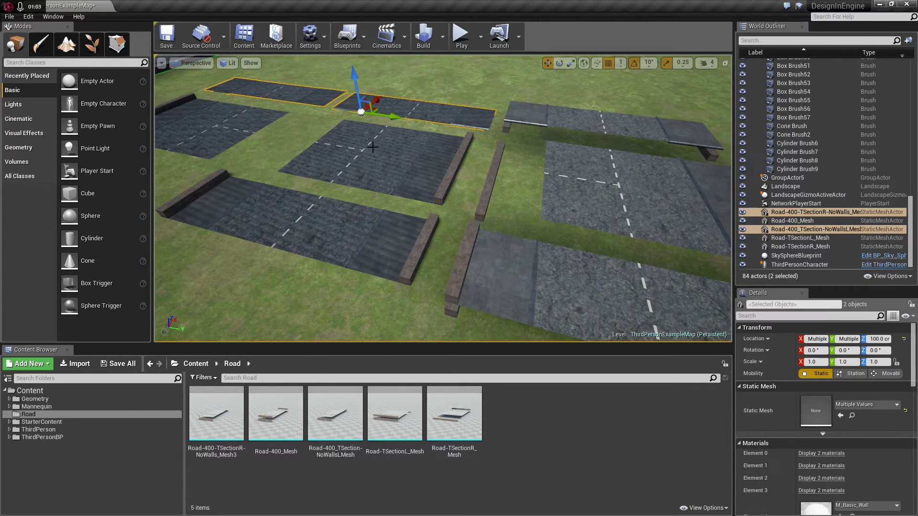
{"action": "left_click", "coordinate": [266, 140], "text": "ctrl"}
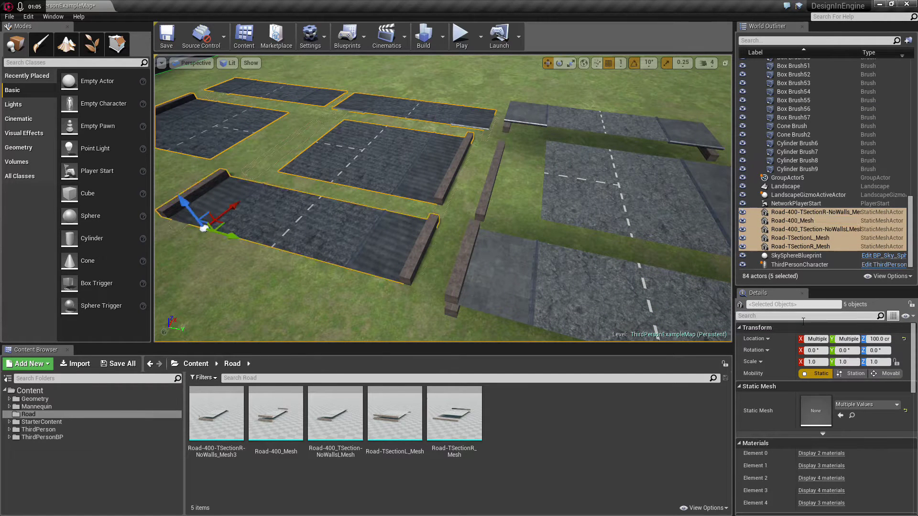
{"action": "key", "text": "Return"}
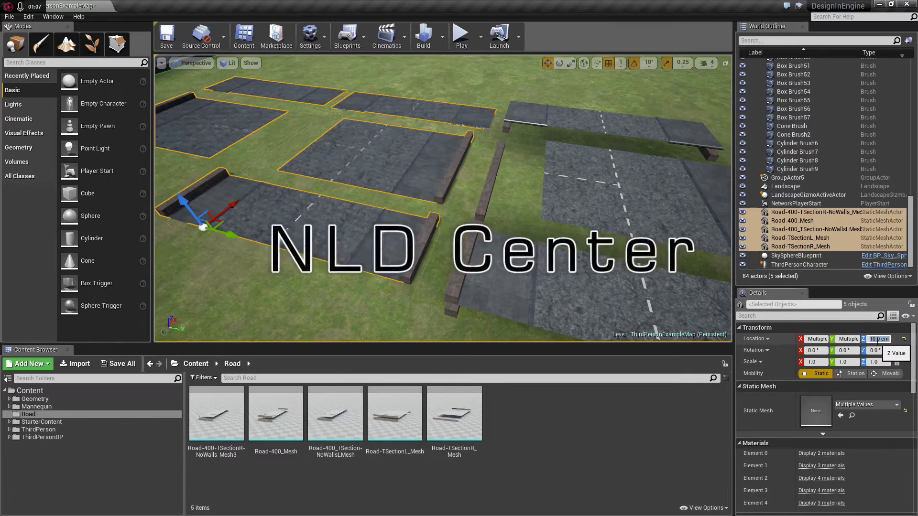
{"action": "key", "text": "Escape"}
- Inspect the straight Road-400_Mesh section and the walled T-section meshes beyond it, selecting each one
{"action": "right_click_drag", "start_coordinate": [516, 205], "coordinate": [579, 224]}
{"action": "scroll", "coordinate": [492, 204], "scroll_direction": "down", "scroll_amount": 5}
{"action": "left_click", "coordinate": [449, 203]}
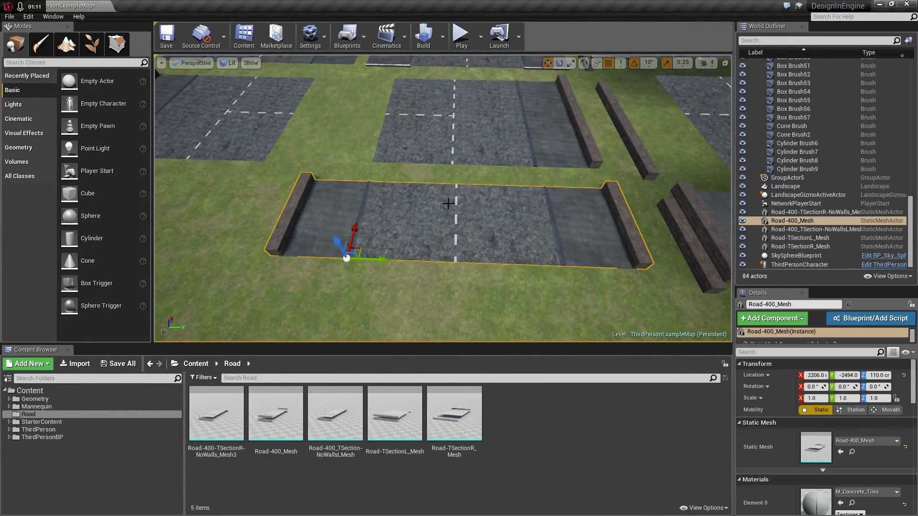
{"action": "right_click_drag", "start_coordinate": [539, 199], "coordinate": [458, 190]}
{"action": "scroll", "coordinate": [539, 199], "scroll_direction": "up", "scroll_amount": 5}
{"action": "scroll", "coordinate": [539, 199], "scroll_direction": "down", "scroll_amount": 5}
{"action": "left_click", "coordinate": [363, 201]}
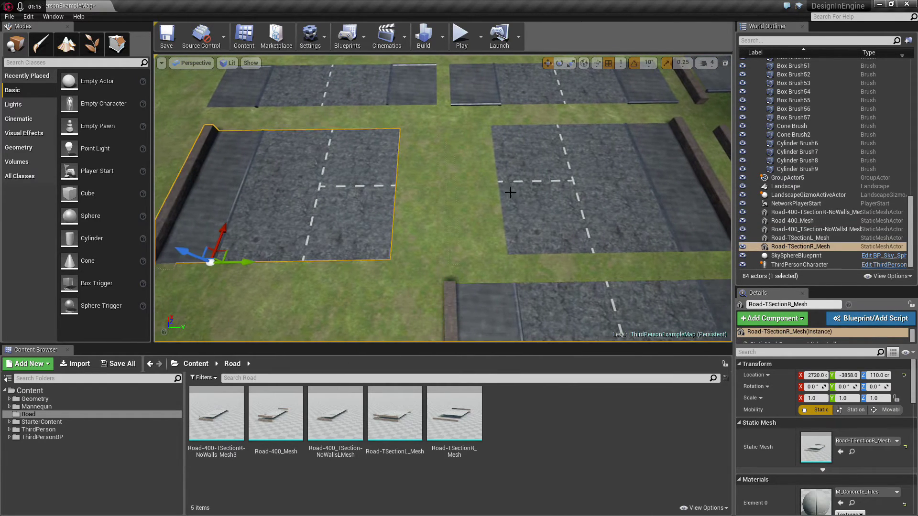
{"action": "left_click", "coordinate": [647, 176]}
- Inspect the two T-section meshes without walls, selecting the Road-400_TSection-NoWallsLMesh and the Road-400-TSectionR-NoWalls_Mesh3 piece
{"action": "mouse_move", "coordinate": [474, 181]}
{"action": "right_mouse_down"}
{"action": "mouse_move", "coordinate": [473, 136]}
{"action": "mouse_move", "coordinate": [471, 170]}
{"action": "right_mouse_up"}
{"action": "key", "text": "w"}
{"action": "key", "text": "s"}
{"action": "key", "text": "w"}
{"action": "key", "text": "s"}
{"action": "left_click", "coordinate": [437, 213]}
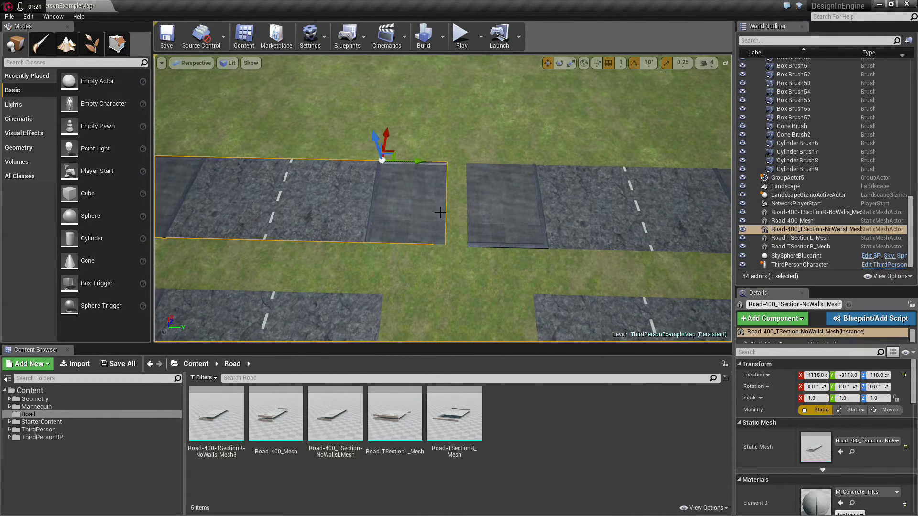
{"action": "left_click", "coordinate": [477, 210]}
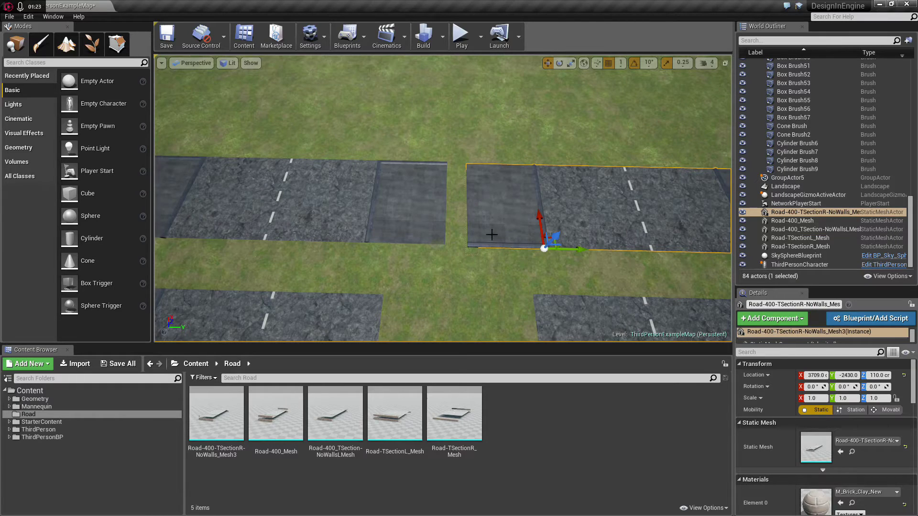
- Inspect the brush-built T-section and select its detached side wall, Box Brush21, for a closer look
{"action": "mouse_move", "coordinate": [417, 176]}
{"action": "right_mouse_down"}
{"action": "mouse_move", "coordinate": [418, 165]}
{"action": "mouse_move", "coordinate": [526, 165]}
{"action": "mouse_move", "coordinate": [478, 144]}
{"action": "mouse_move", "coordinate": [261, 185]}
{"action": "mouse_move", "coordinate": [411, 177]}
{"action": "mouse_move", "coordinate": [428, 210]}
{"action": "mouse_move", "coordinate": [433, 165]}
{"action": "right_mouse_up"}
{"action": "key", "text": "s"}
{"action": "key", "text": "d"}
{"action": "key", "text": "d"}
{"action": "key", "text": "a"}
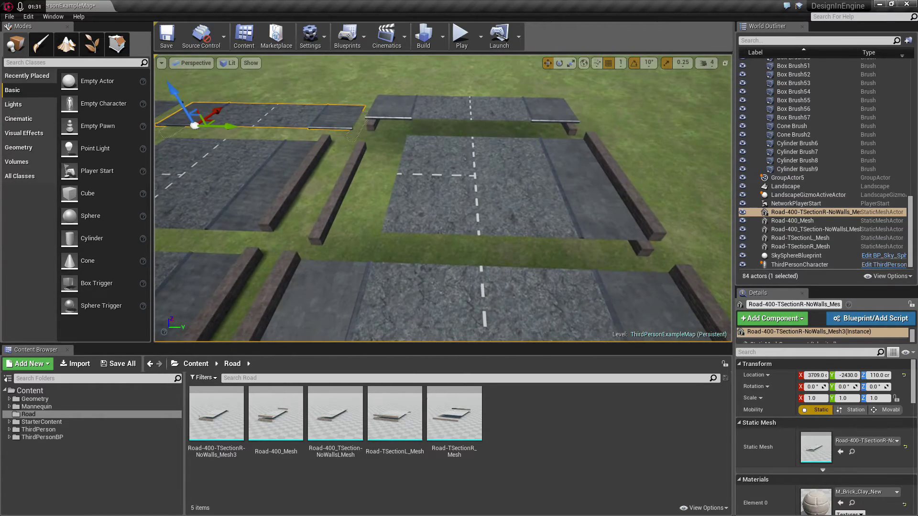
{"action": "left_click", "coordinate": [471, 207]}
{"action": "left_click", "coordinate": [315, 219]}
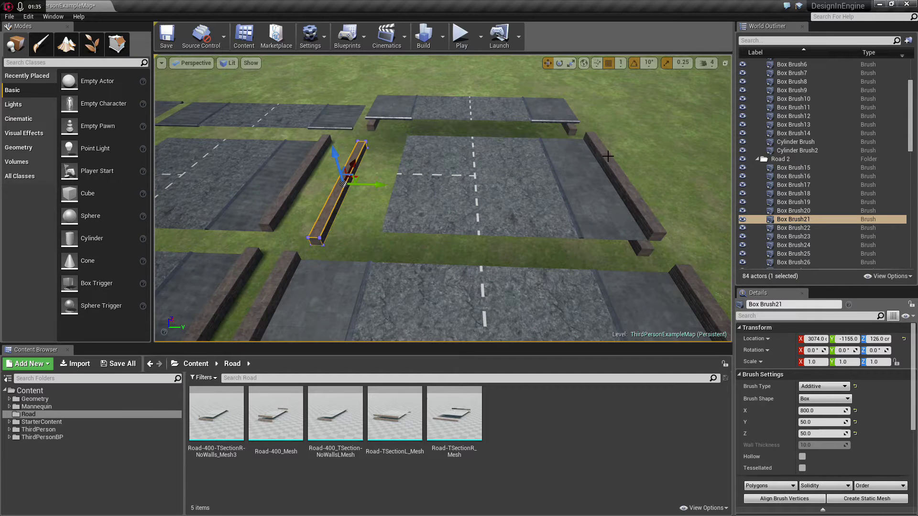
{"action": "mouse_move", "coordinate": [369, 268]}
{"action": "right_mouse_down"}
{"action": "mouse_move", "coordinate": [358, 315]}
{"action": "mouse_move", "coordinate": [324, 297]}
{"action": "right_mouse_up"}
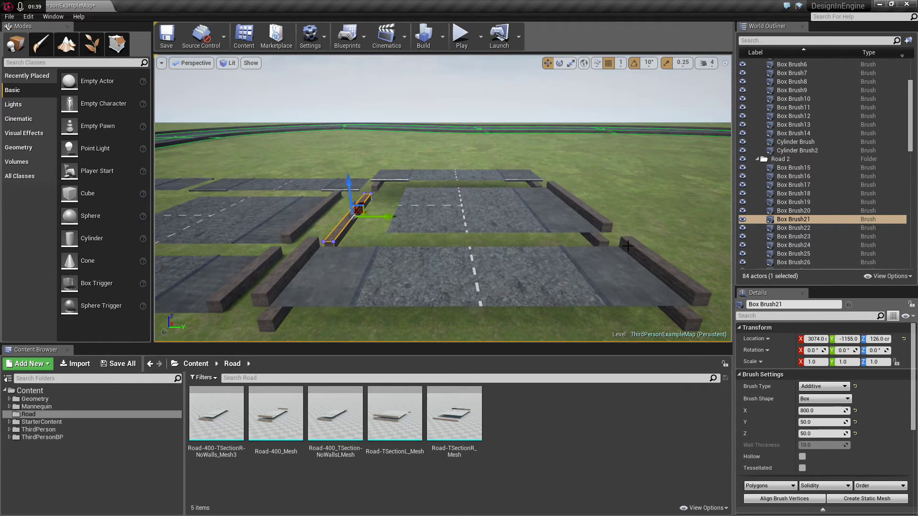
{"action": "right_click_drag", "start_coordinate": [442, 210], "coordinate": [434, 214]}
{"action": "key", "text": "w"}
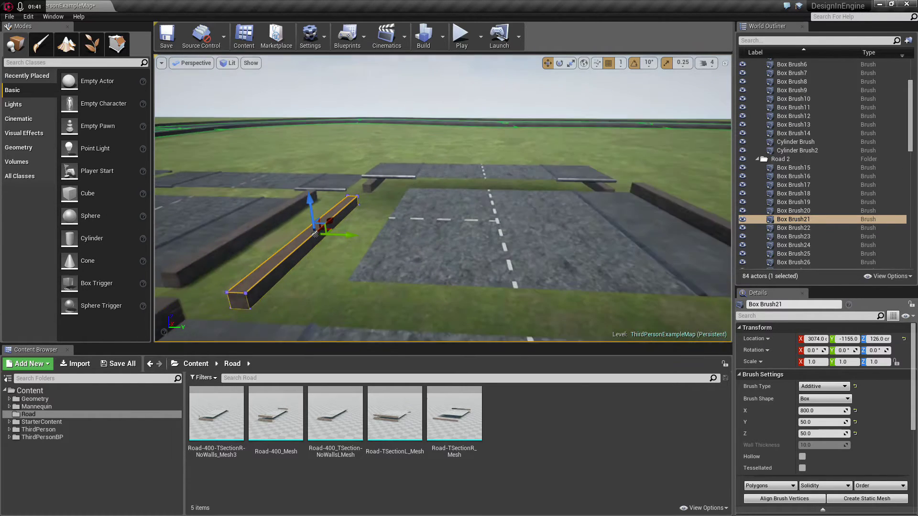
{"action": "right_click_drag", "start_coordinate": [473, 284], "coordinate": [369, 273]}
- Try raising the Road-TSectionL_Mesh vertically, and undo the move
{"action": "left_click", "coordinate": [399, 269]}
{"action": "key", "text": "a"}
{"action": "key", "text": "s"}
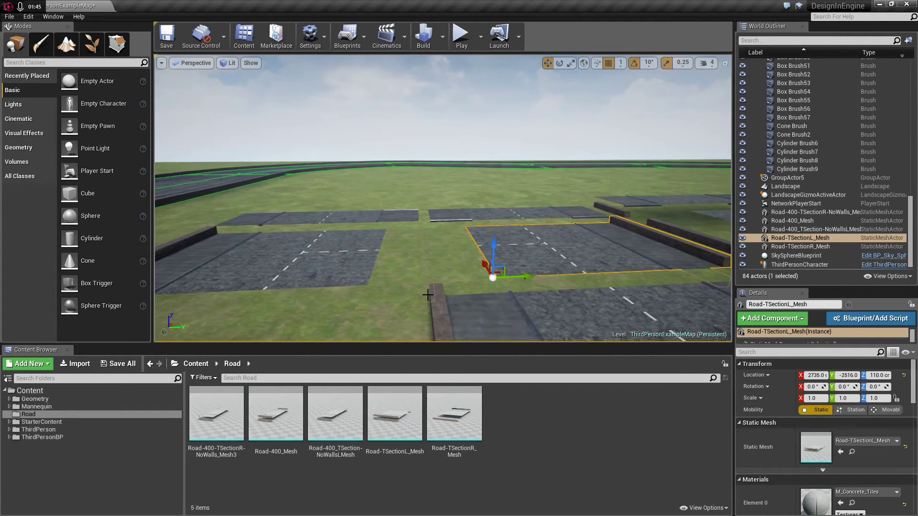
{"action": "left_click_drag", "start_coordinate": [493, 249], "coordinate": [491, 162]}
{"action": "right_click_drag", "start_coordinate": [563, 230], "coordinate": [536, 229]}
{"action": "key", "text": "d"}
{"action": "key", "text": "ctrl+z"}
- Select all brushes in the Road 2 folder, from Box Brush15 through Cylinder Brush4
{"action": "right_click_drag", "start_coordinate": [432, 190], "coordinate": [480, 228]}
{"action": "key", "text": "s"}
{"action": "key", "text": "d"}
{"action": "key", "text": "f"}
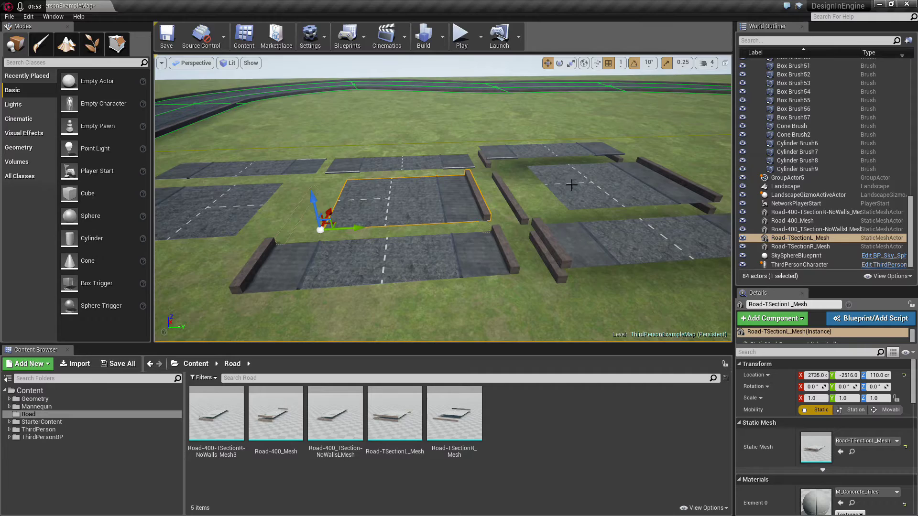
{"action": "key", "text": "d"}
{"action": "mouse_move", "coordinate": [572, 185]}
{"action": "right_mouse_down"}
{"action": "mouse_move", "coordinate": [561, 179]}
{"action": "mouse_move", "coordinate": [573, 204]}
{"action": "mouse_move", "coordinate": [539, 201]}
{"action": "mouse_move", "coordinate": [569, 187]}
{"action": "mouse_move", "coordinate": [563, 184]}
{"action": "right_mouse_up"}
{"action": "key", "text": "w"}
{"action": "key", "text": "s"}
{"action": "left_click", "coordinate": [449, 182]}
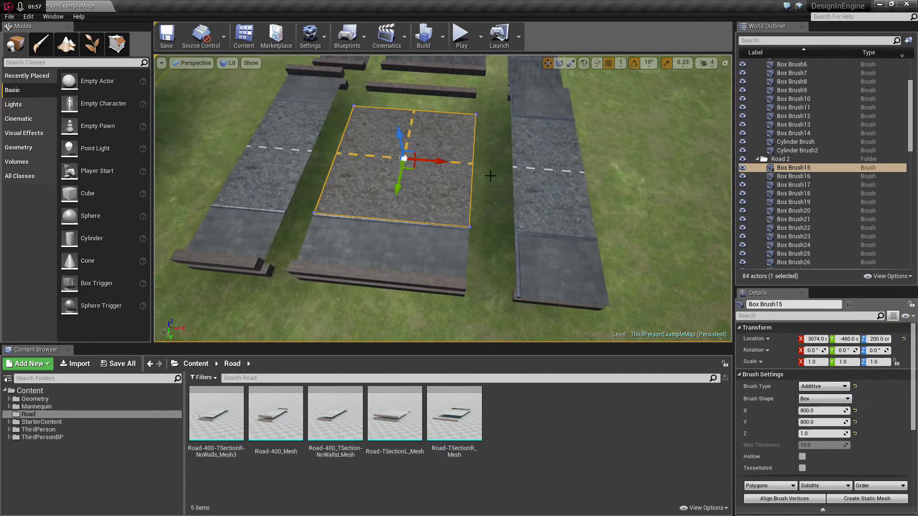
{"action": "scroll", "coordinate": [787, 197], "scroll_direction": "down", "scroll_amount": 6}
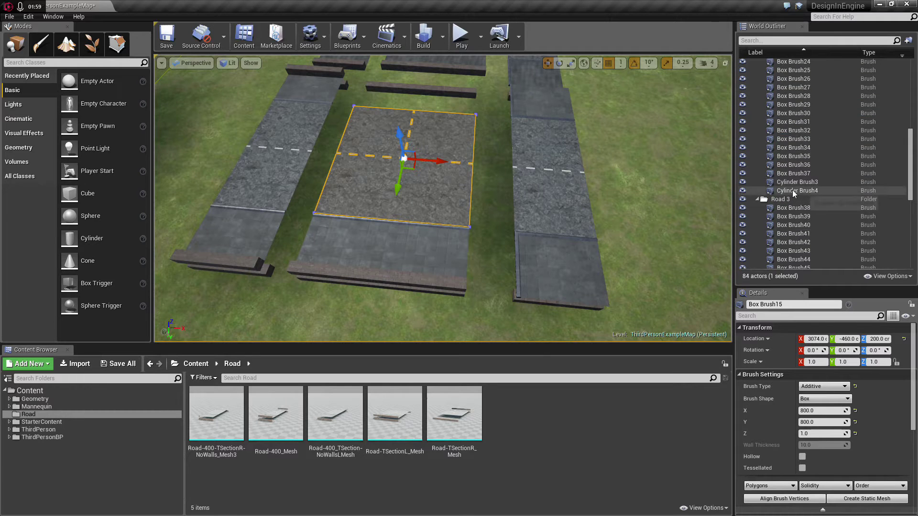
{"action": "left_click", "coordinate": [793, 190], "text": "shift"}
{"action": "left_click", "coordinate": [827, 189]}
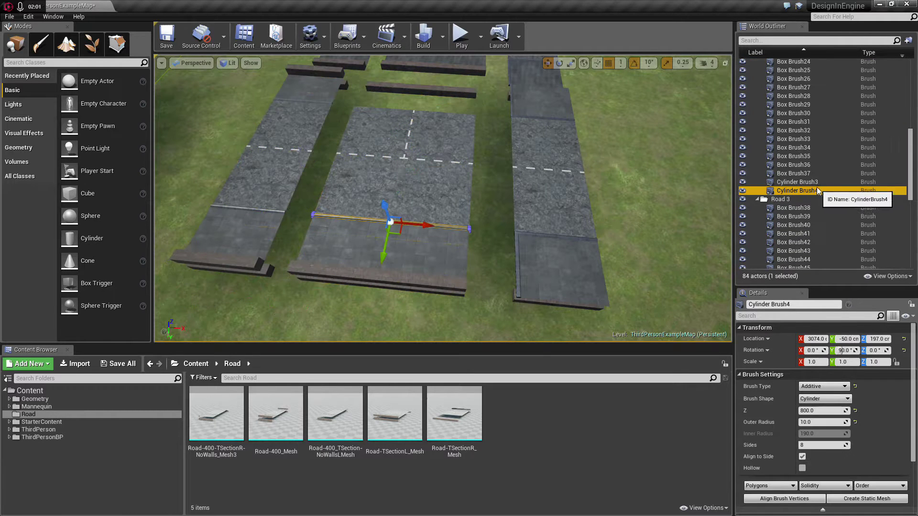
{"action": "scroll", "coordinate": [793, 118], "scroll_direction": "up", "scroll_amount": 3}
{"action": "left_click", "coordinate": [793, 79], "text": "shift"}
- Examine the outlines of the selected Road 2 brushes around the lane markings, open side and detached wall
{"action": "mouse_move", "coordinate": [529, 172]}
{"action": "right_mouse_down"}
{"action": "mouse_move", "coordinate": [411, 168]}
{"action": "mouse_move", "coordinate": [382, 138]}
{"action": "right_mouse_up"}
{"action": "right_click_drag", "start_coordinate": [401, 189], "coordinate": [401, 205]}
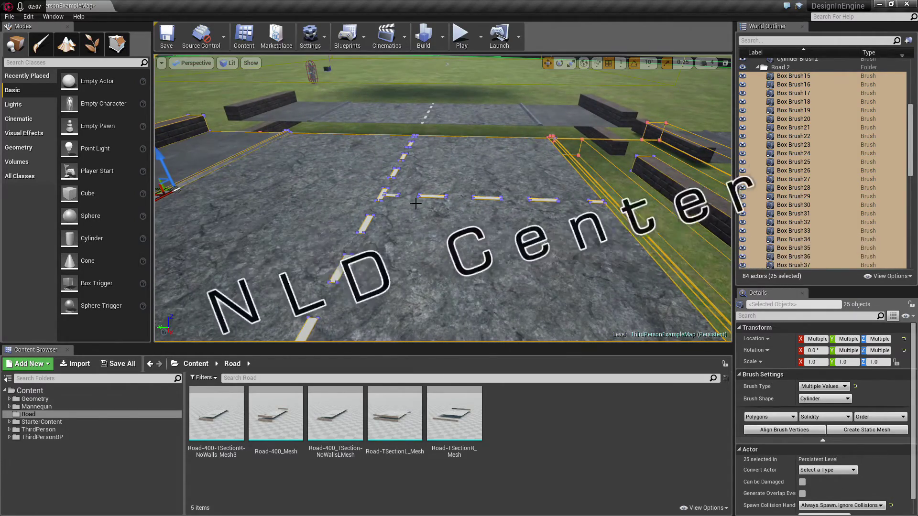
{"action": "right_click_drag", "start_coordinate": [383, 198], "coordinate": [376, 258]}
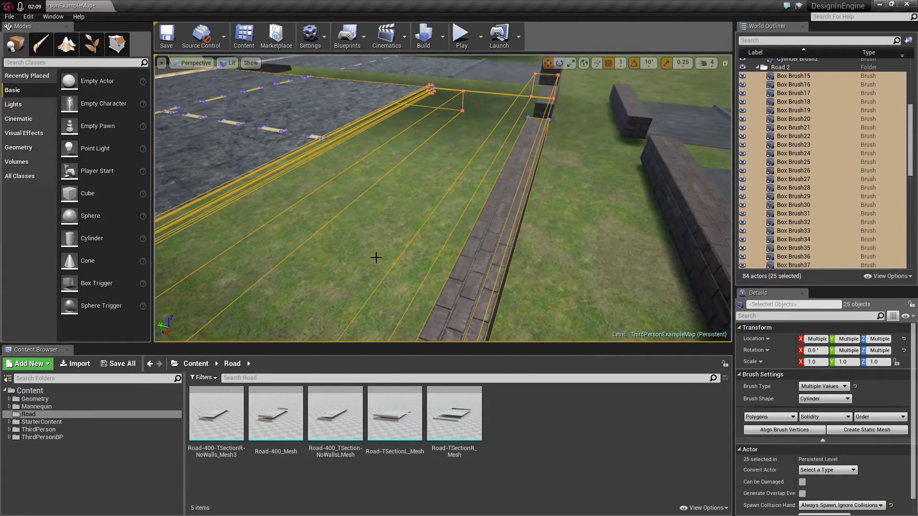
{"action": "mouse_move", "coordinate": [385, 139]}
{"action": "right_mouse_down"}
{"action": "mouse_move", "coordinate": [362, 145]}
{"action": "mouse_move", "coordinate": [366, 156]}
{"action": "mouse_move", "coordinate": [372, 144]}
{"action": "right_mouse_up"}
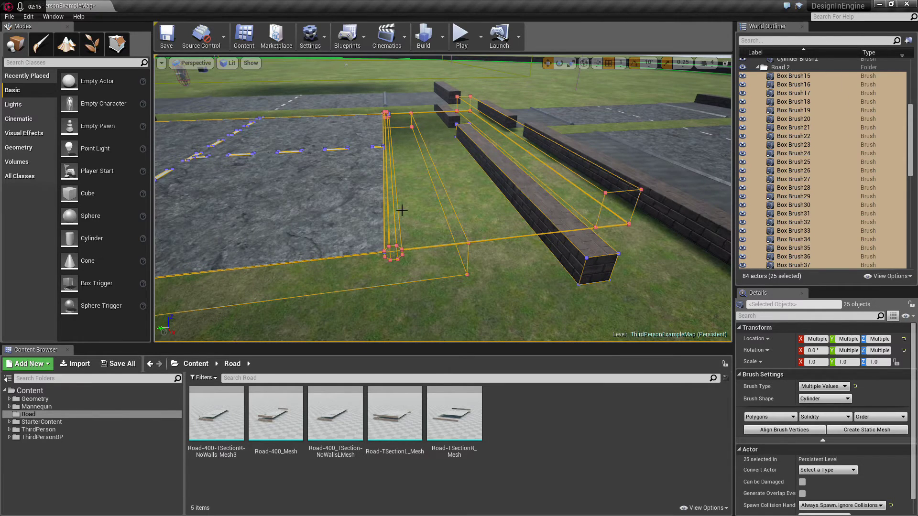
{"action": "right_click_drag", "start_coordinate": [416, 199], "coordinate": [343, 181]}
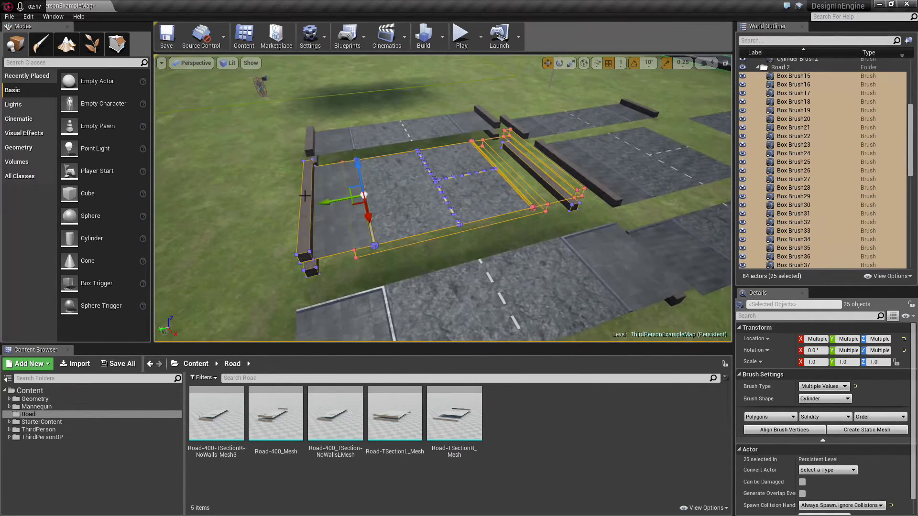
- Select the Road 3 brushes from Box Brush38 through Cylinder Brush9 and focus the view on them
{"action": "scroll", "coordinate": [604, 154], "scroll_direction": "down", "scroll_amount": 5}
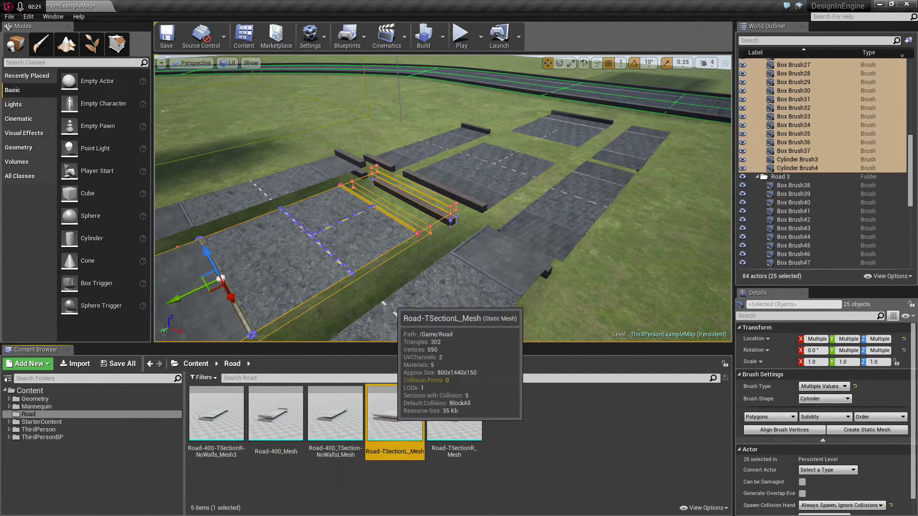
{"action": "left_click", "coordinate": [453, 417]}
{"action": "right_click_drag", "start_coordinate": [443, 258], "coordinate": [603, 306]}
{"action": "double_click", "coordinate": [808, 185]}
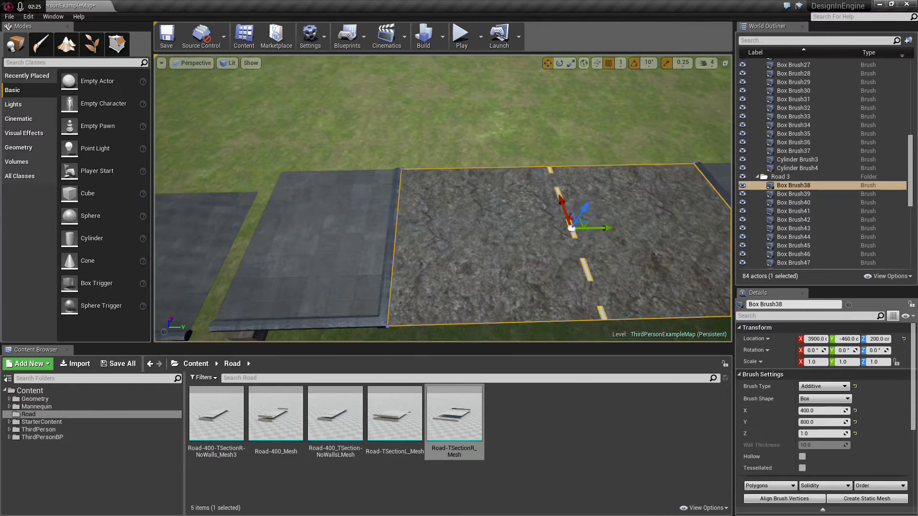
{"action": "scroll", "coordinate": [823, 220], "scroll_direction": "down", "scroll_amount": 5}
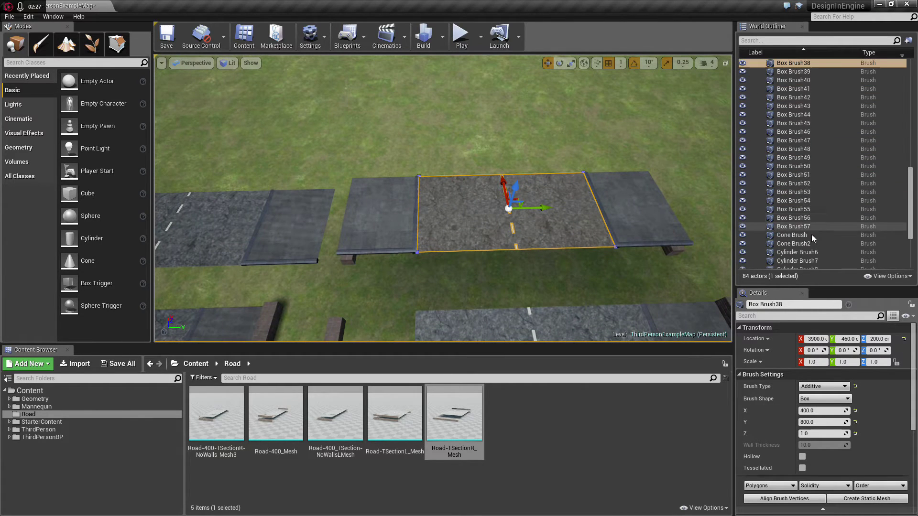
{"action": "left_click", "coordinate": [805, 234], "text": "shift"}
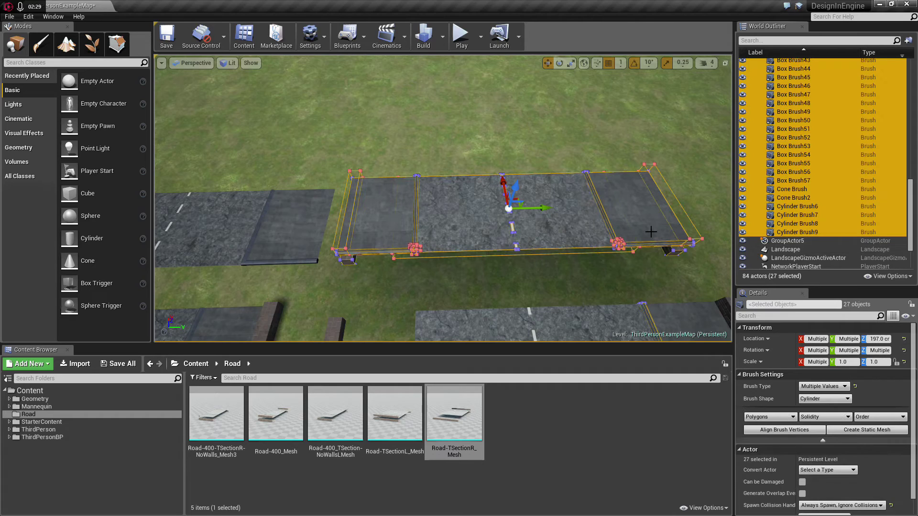
{"action": "left_click", "coordinate": [783, 230]}
{"action": "scroll", "coordinate": [787, 191], "scroll_direction": "up", "scroll_amount": 4}
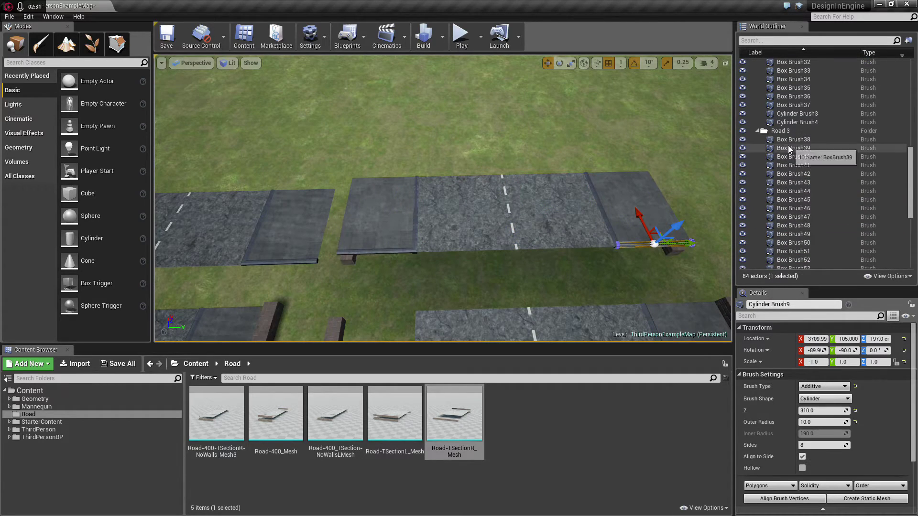
{"action": "left_click", "coordinate": [788, 139], "text": "shift"}
{"action": "double_click", "coordinate": [773, 167]}
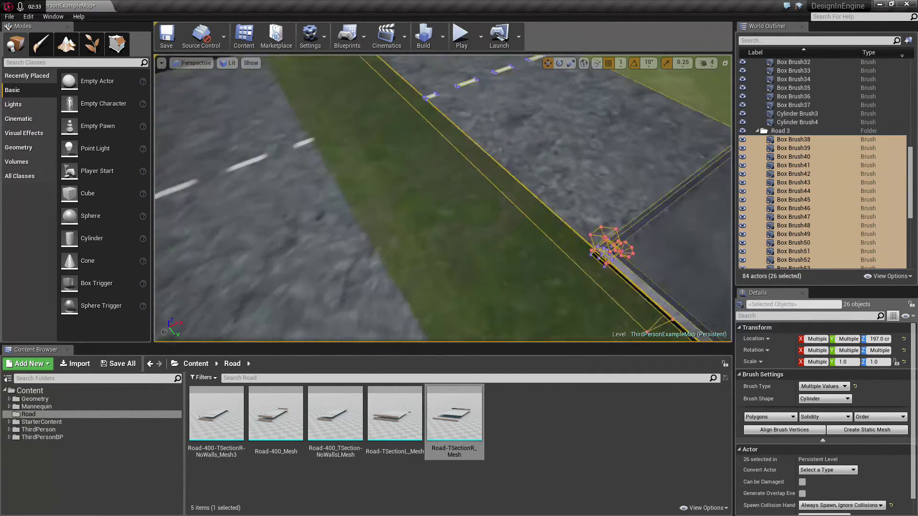
- Inspect the Road 3 curb corner, selecting Cylinder Brush9, Cylinder Brush8 and the corner piece Box Brush55
{"action": "mouse_move", "coordinate": [442, 199]}
{"action": "right_mouse_down"}
{"action": "mouse_move", "coordinate": [438, 185]}
{"action": "mouse_move", "coordinate": [440, 212]}
{"action": "right_mouse_up"}
{"action": "key", "text": "w"}
{"action": "key", "text": "s"}
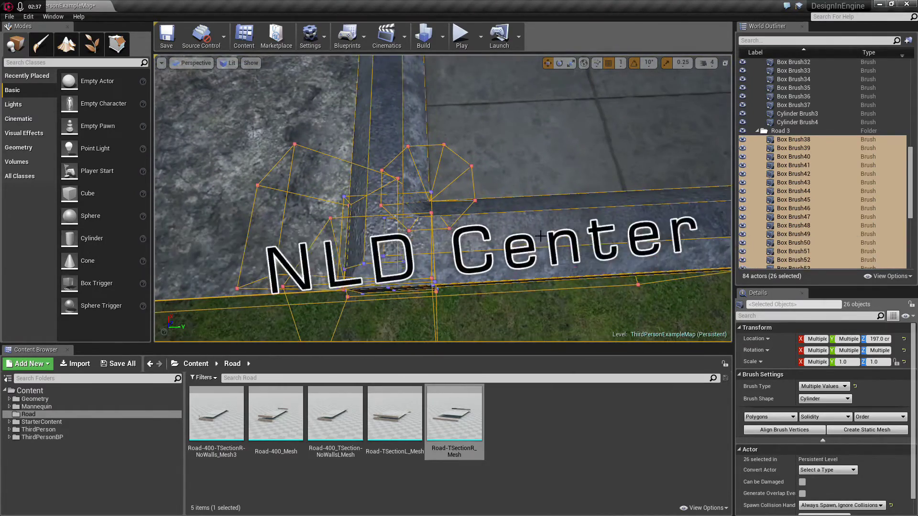
{"action": "left_click", "coordinate": [617, 225]}
{"action": "right_click_drag", "start_coordinate": [617, 225], "coordinate": [746, 196]}
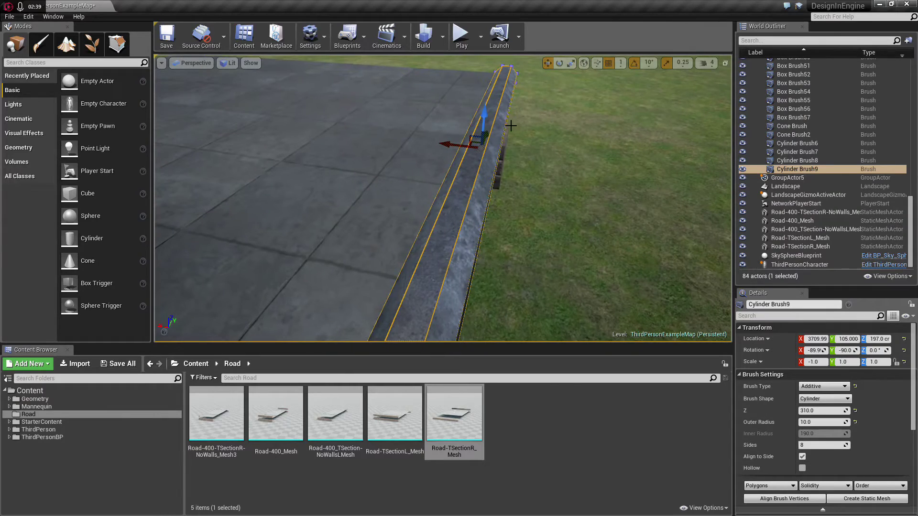
{"action": "right_click_drag", "start_coordinate": [427, 246], "coordinate": [287, 251]}
{"action": "left_click", "coordinate": [334, 225]}
{"action": "mouse_move", "coordinate": [334, 225]}
{"action": "right_mouse_down"}
{"action": "mouse_move", "coordinate": [311, 230]}
{"action": "mouse_move", "coordinate": [292, 254]}
{"action": "right_mouse_up"}
{"action": "key", "text": "w"}
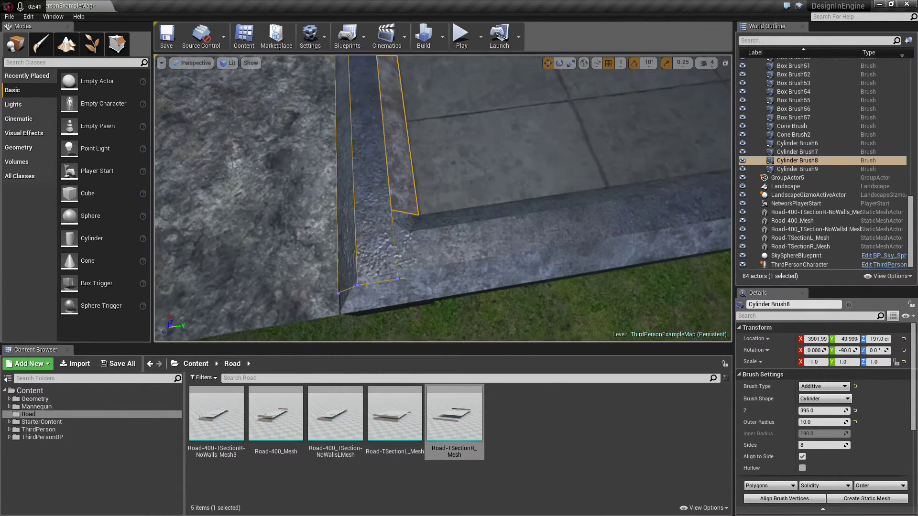
{"action": "left_click", "coordinate": [385, 249]}
{"action": "key", "text": "f"}
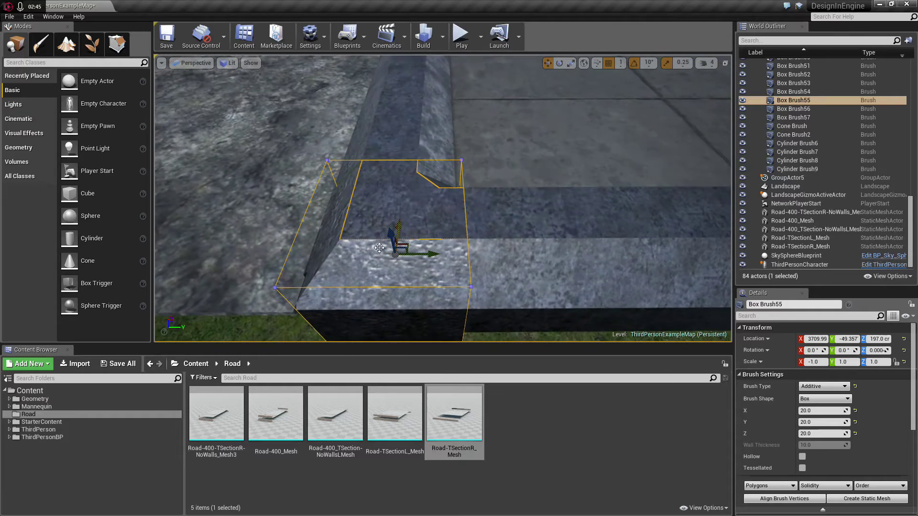
- Examine the subtractive Box Brush56, Box Brush57 and Cone Brush2 shaping the curb corner, plus the neighbouring road sections
{"action": "left_click", "coordinate": [379, 248]}
{"action": "key", "text": "a"}
{"action": "mouse_move", "coordinate": [379, 248]}
{"action": "right_mouse_down"}
{"action": "mouse_move", "coordinate": [469, 248]}
{"action": "mouse_move", "coordinate": [507, 268]}
{"action": "right_mouse_up"}
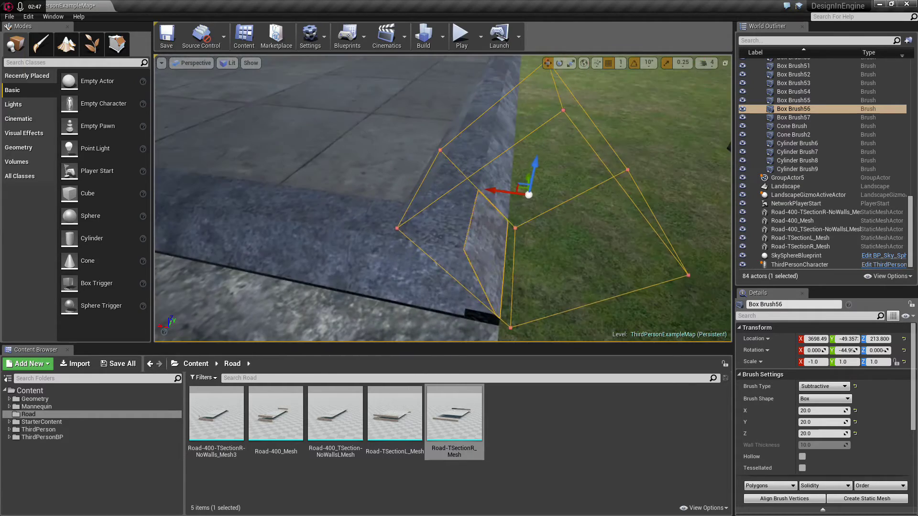
{"action": "left_click", "coordinate": [389, 275]}
{"action": "key", "text": "f"}
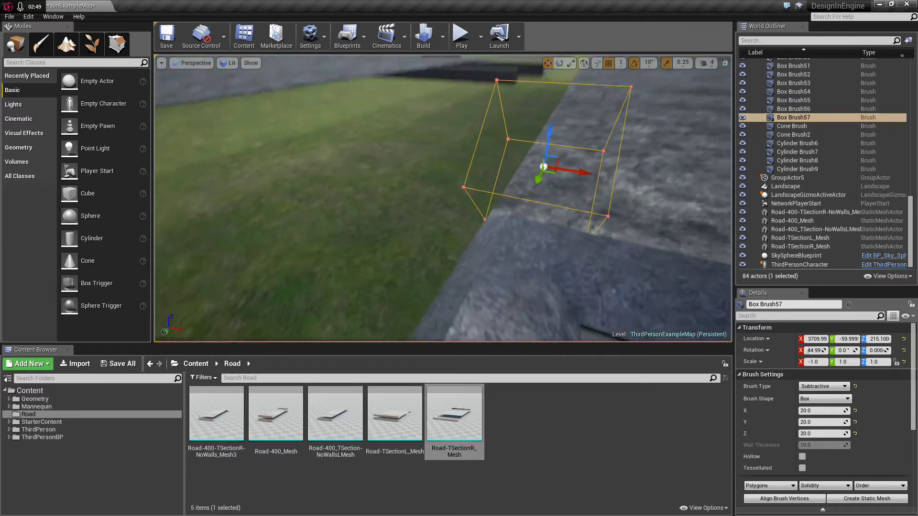
{"action": "left_click", "coordinate": [425, 247]}
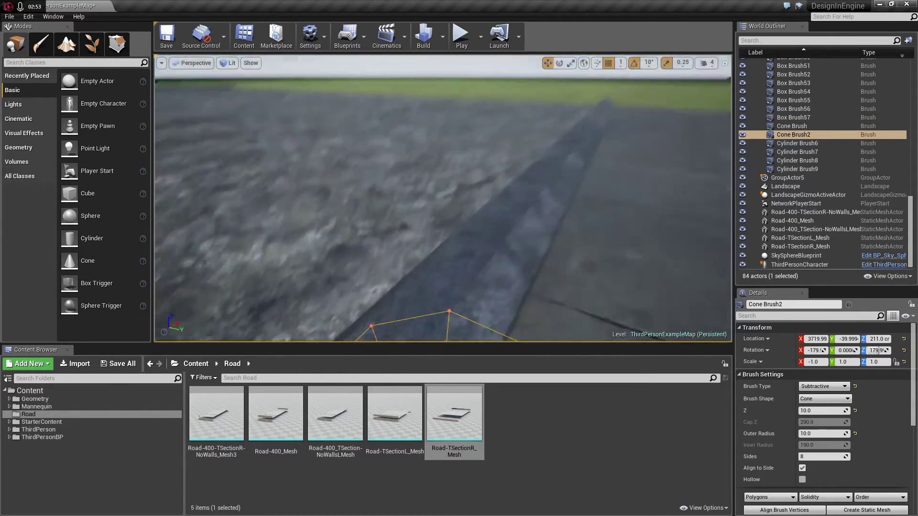
{"action": "key", "text": "Escape"}
{"action": "mouse_move", "coordinate": [447, 248]}
{"action": "right_mouse_down"}
{"action": "mouse_move", "coordinate": [459, 239]}
{"action": "mouse_move", "coordinate": [526, 239]}
{"action": "mouse_move", "coordinate": [602, 201]}
{"action": "right_mouse_up"}
{"action": "mouse_move", "coordinate": [460, 201]}
{"action": "right_mouse_down"}
{"action": "mouse_move", "coordinate": [444, 249]}
{"action": "mouse_move", "coordinate": [443, 160]}
{"action": "mouse_move", "coordinate": [444, 201]}
{"action": "right_mouse_up"}
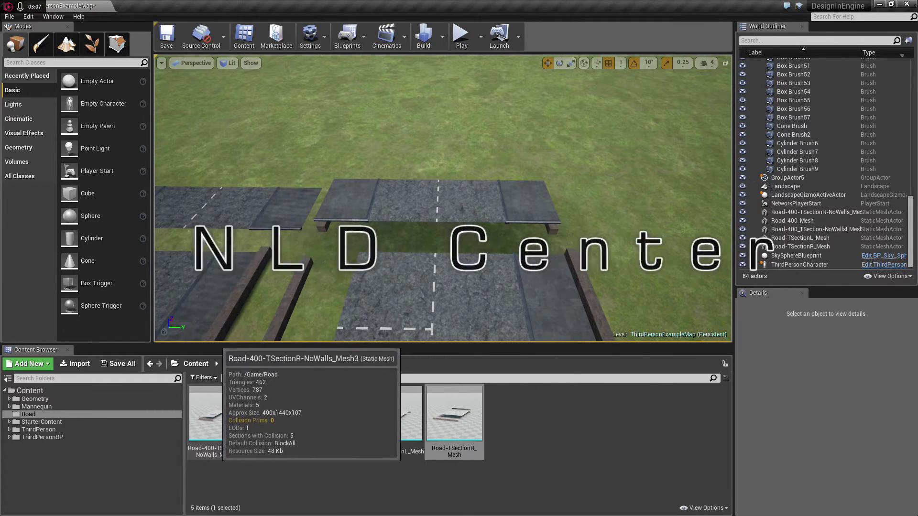
- Rename the Road-400-TSectionR-NoWalls_Mesh3 static mesh to Road-400-TSectionR-NoWalls_Mesh
{"action": "left_click", "coordinate": [225, 426]}
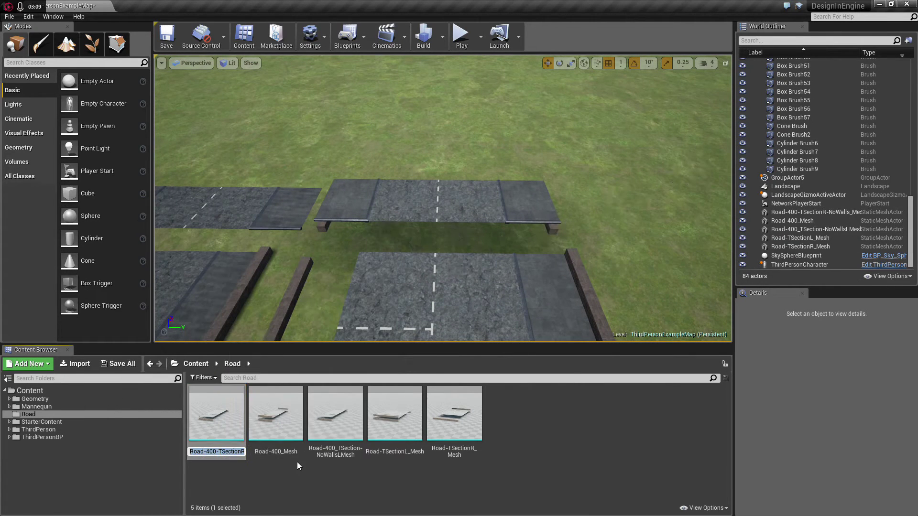
{"action": "key", "text": "F2"}
{"action": "key", "text": "BackSpace"}
{"action": "key", "text": "Return"}
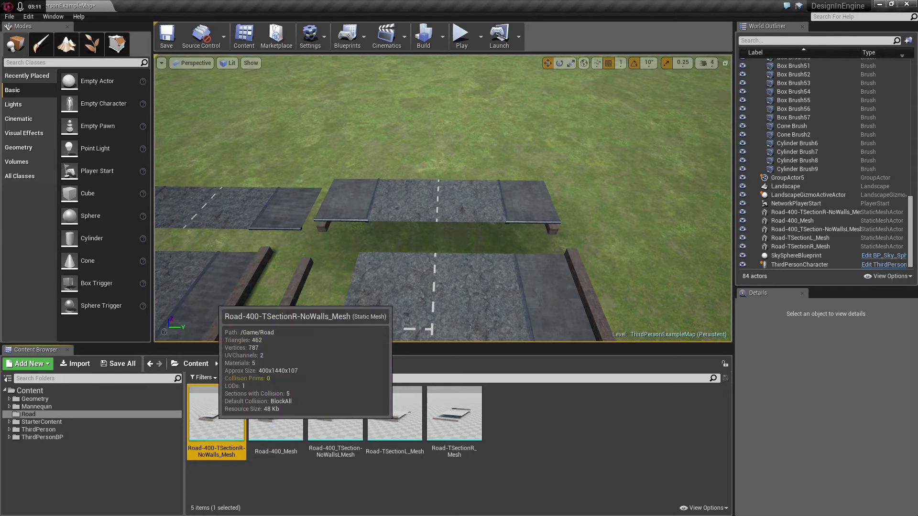
- Inspect Road-400-TSectionR-NoWalls_Mesh from several angles in the static mesh editor, and return to the level
{"action": "double_click", "coordinate": [216, 415]}
{"action": "right_click_drag", "start_coordinate": [343, 285], "coordinate": [655, 301]}
{"action": "left_click_drag", "start_coordinate": [612, 311], "coordinate": [472, 247]}
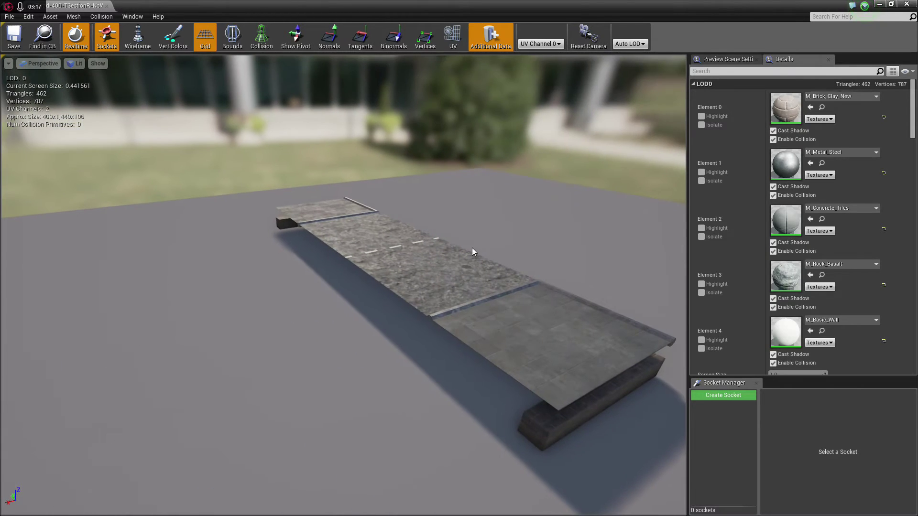
{"action": "left_click", "coordinate": [107, 6]}
- With the landscape Edit Splines tool, lay a side-road spline of five control points across the grass onto the existing road
{"action": "right_click_drag", "start_coordinate": [297, 153], "coordinate": [298, 195]}
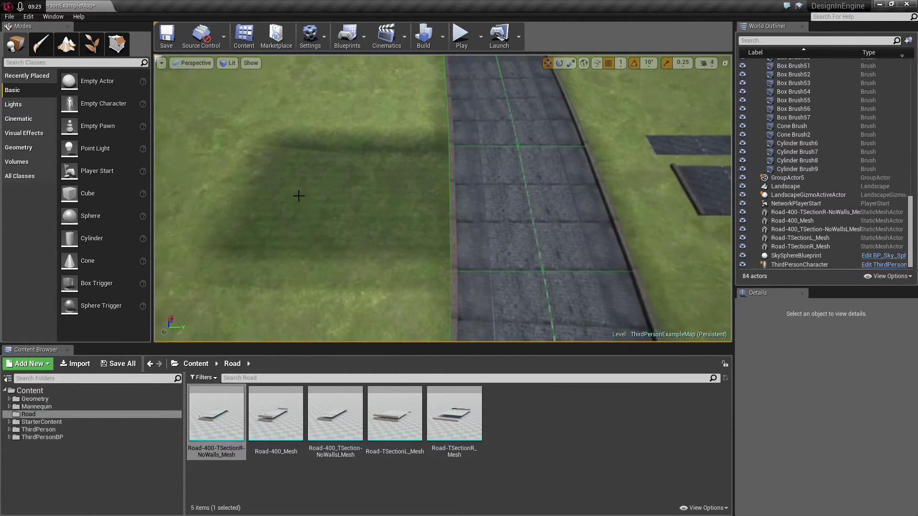
{"action": "left_click", "coordinate": [67, 46]}
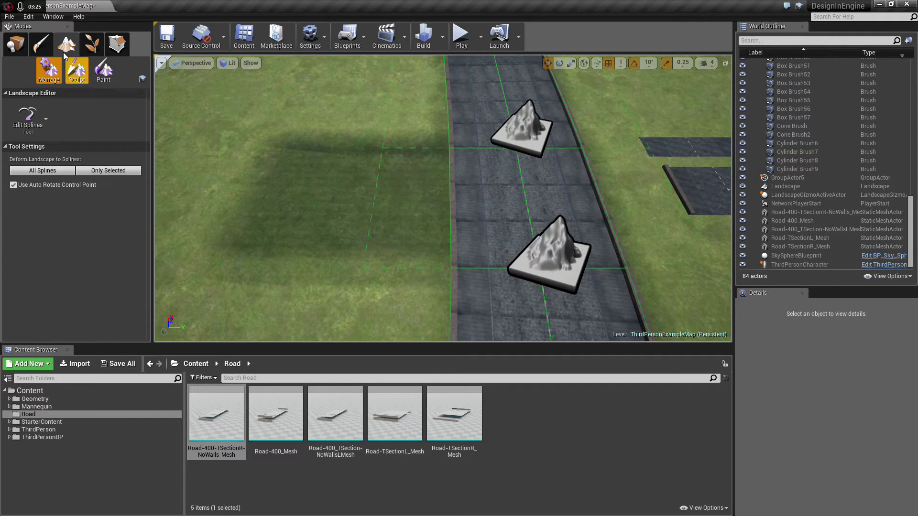
{"action": "left_click", "coordinate": [47, 118]}
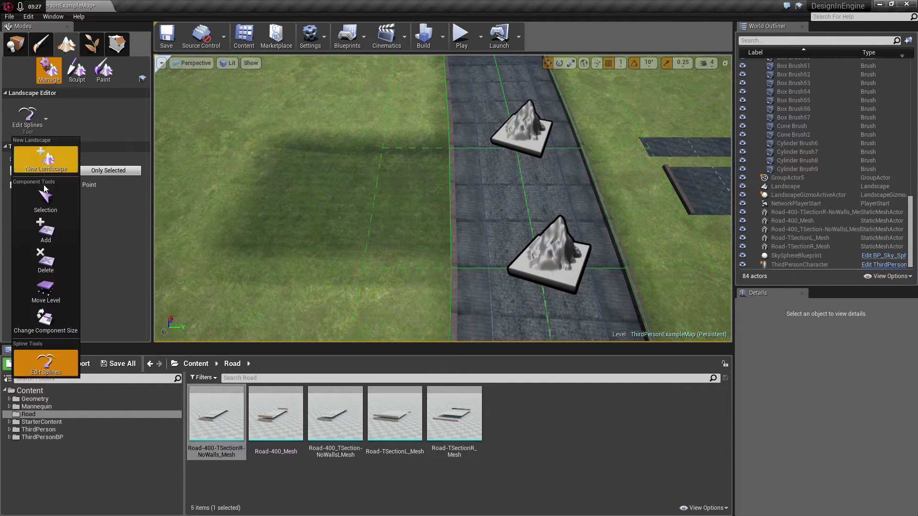
{"action": "left_click", "coordinate": [55, 355]}
{"action": "key", "text": "a"}
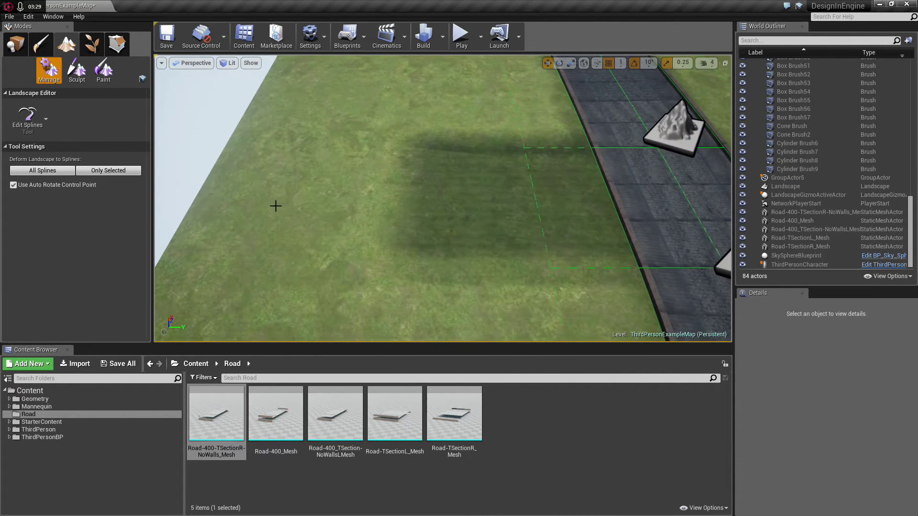
{"action": "left_click", "coordinate": [276, 196], "text": "ctrl"}
{"action": "left_click", "coordinate": [410, 199], "text": "ctrl"}
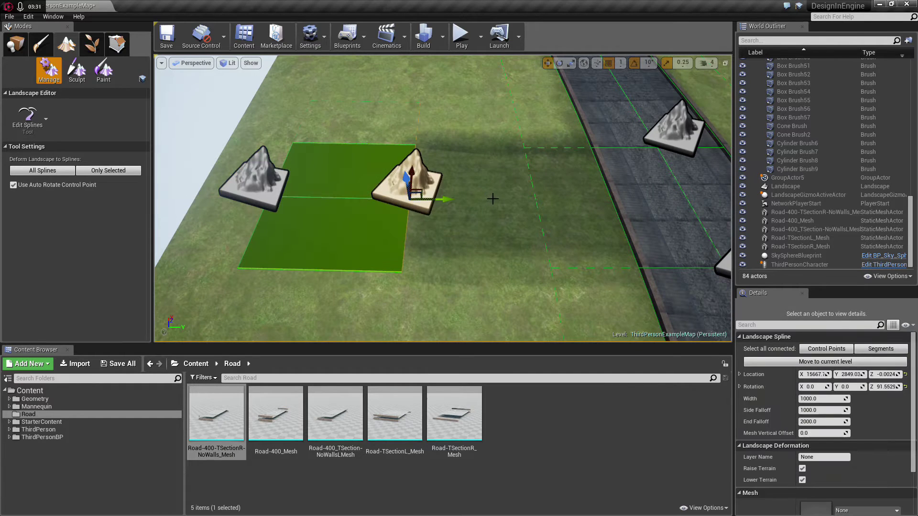
{"action": "left_click", "coordinate": [497, 198], "text": "ctrl"}
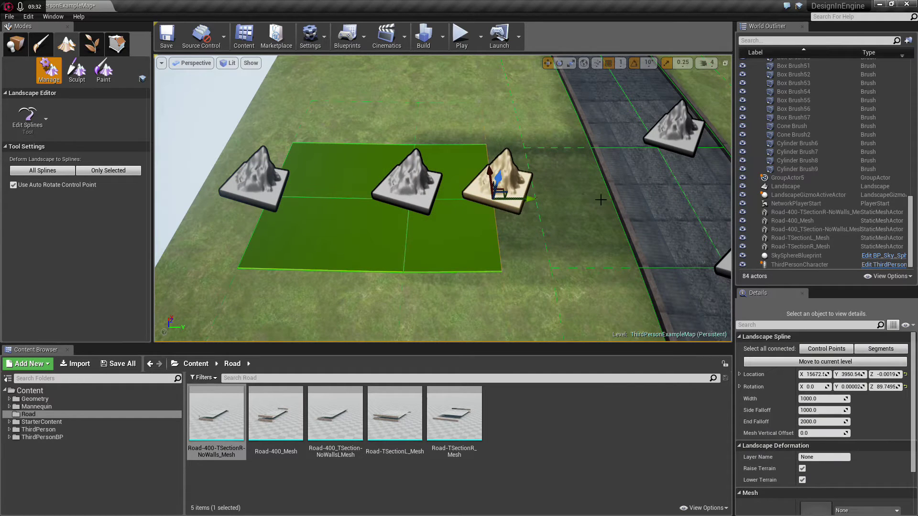
{"action": "left_click", "coordinate": [631, 198], "text": "ctrl"}
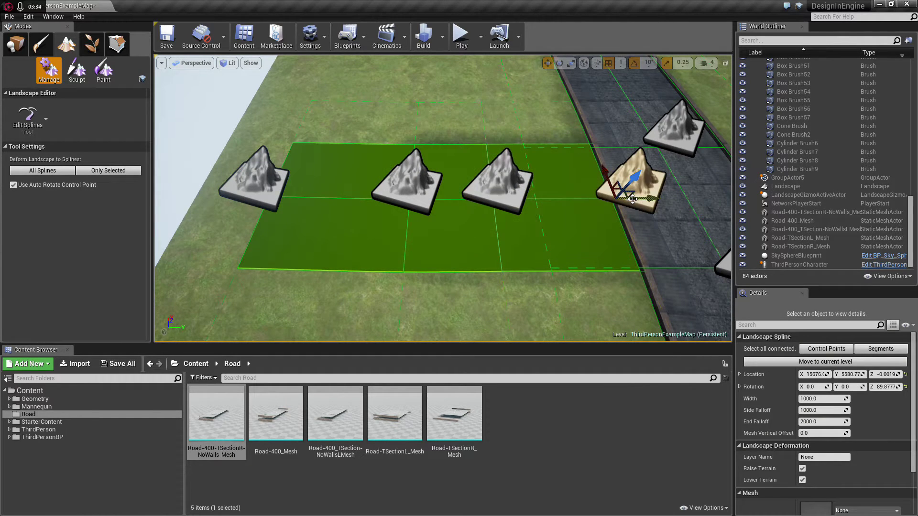
{"action": "left_click", "coordinate": [684, 198], "text": "ctrl"}
- Replace the spline mesh of the main road's junction segment, trying Road-TSectionR_Mesh before assigning Road-TSectionL_Mesh
{"action": "key", "text": "d"}
{"action": "right_click_drag", "start_coordinate": [684, 198], "coordinate": [684, 198]}
{"action": "left_click", "coordinate": [523, 201]}
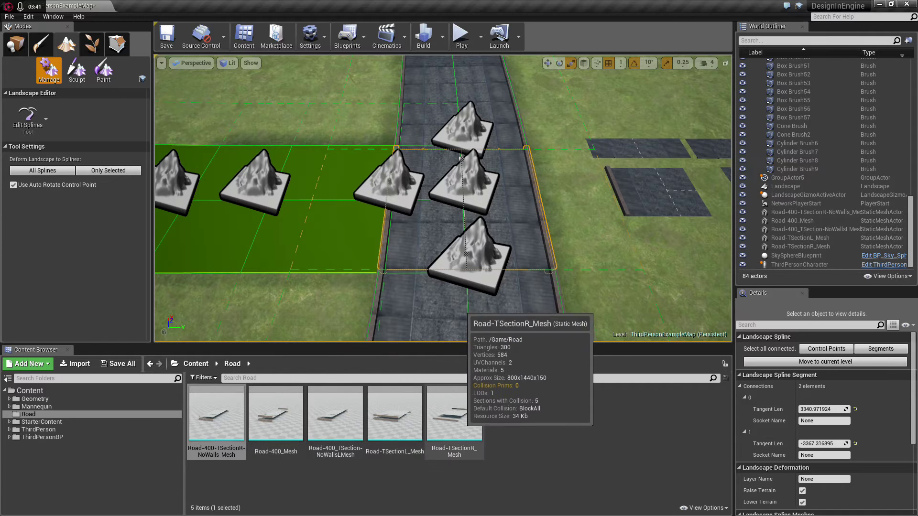
{"action": "left_click", "coordinate": [454, 414]}
{"action": "scroll", "coordinate": [862, 444], "scroll_direction": "down", "scroll_amount": 5}
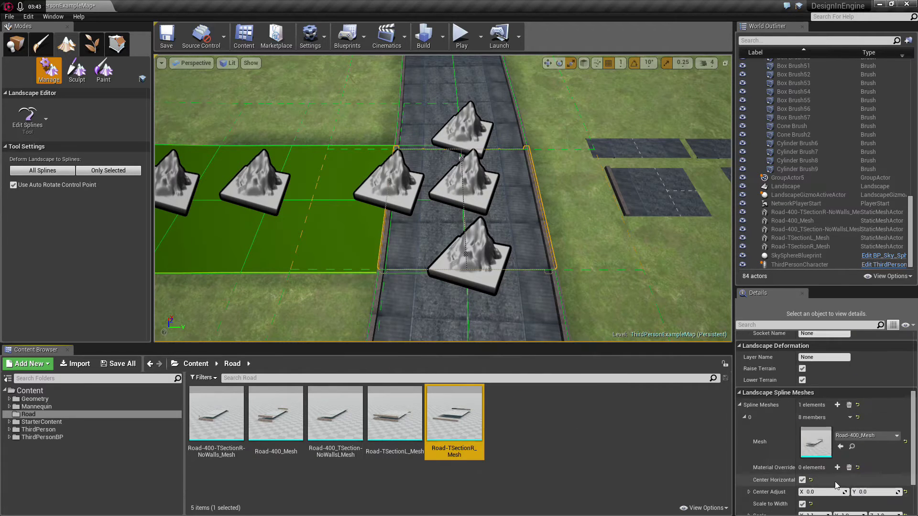
{"action": "left_click", "coordinate": [841, 447]}
{"action": "left_click", "coordinate": [395, 414]}
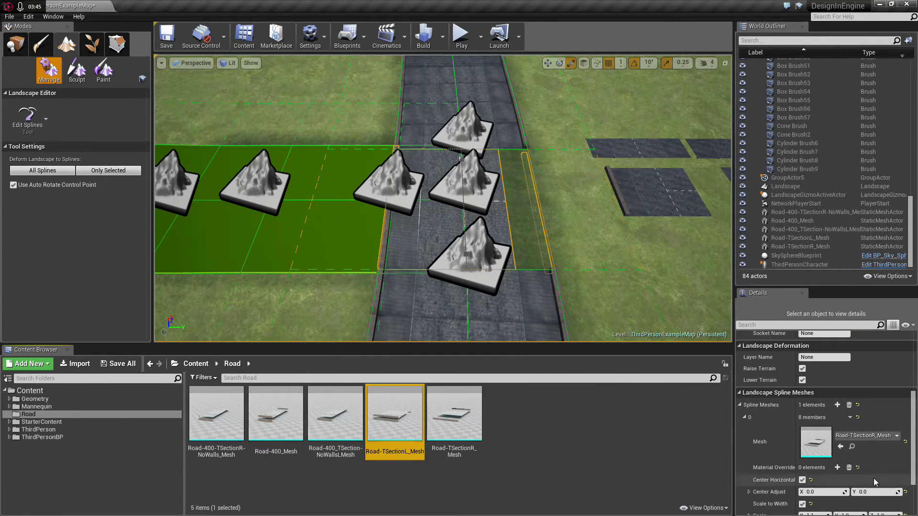
{"action": "left_click", "coordinate": [841, 447]}
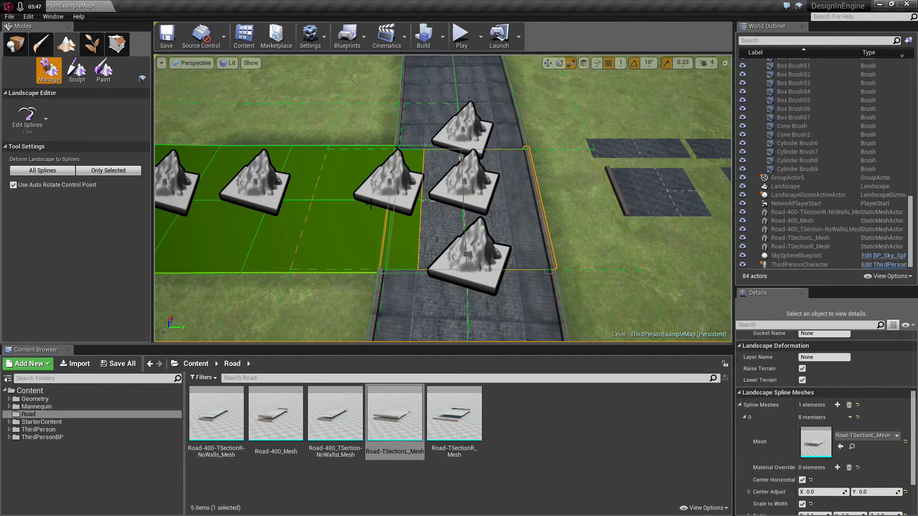
- Add a spline mesh entry using Road-400_Mesh to the selected side-road spline segments, undoing the accidental segment split
{"action": "key", "text": "a"}
{"action": "right_click_drag", "start_coordinate": [373, 229], "coordinate": [371, 230]}
{"action": "left_click", "coordinate": [287, 242]}
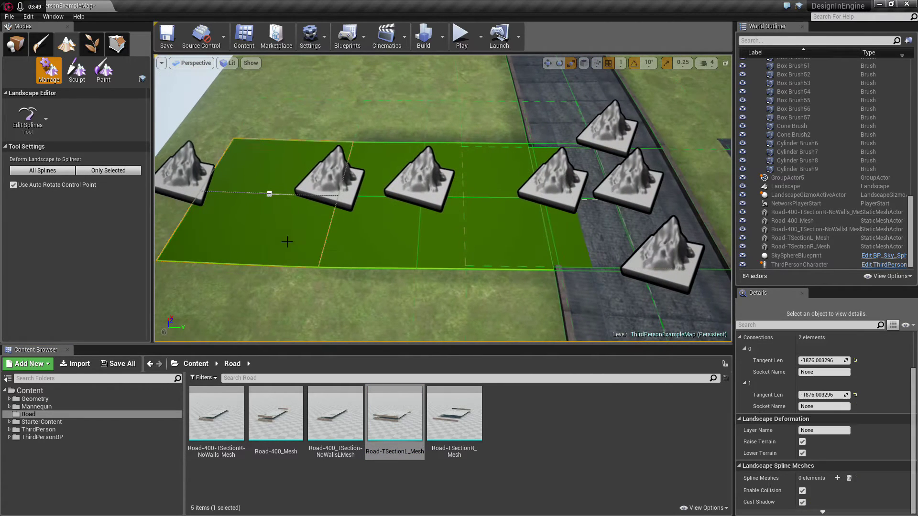
{"action": "left_click", "coordinate": [369, 226]}
{"action": "key", "text": "ctrl+z"}
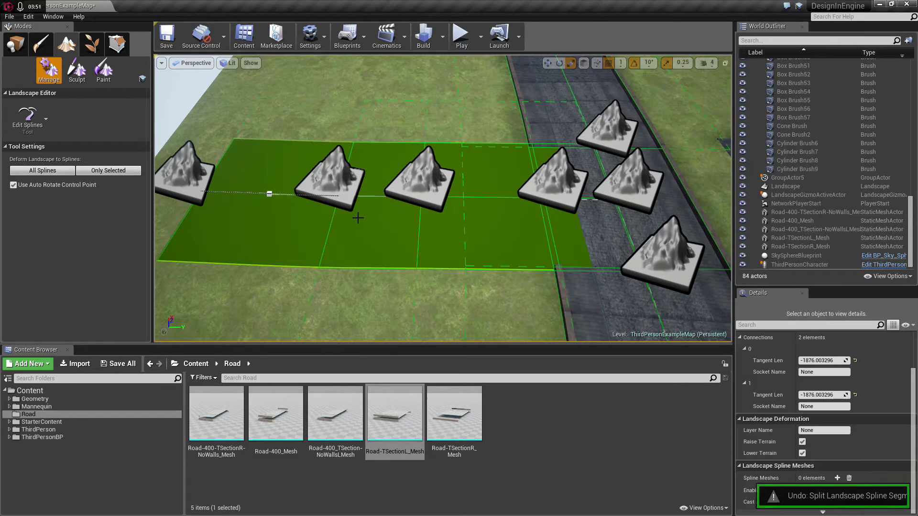
{"action": "left_click", "coordinate": [376, 220], "text": "shift"}
{"action": "left_click", "coordinate": [500, 231], "text": "shift"}
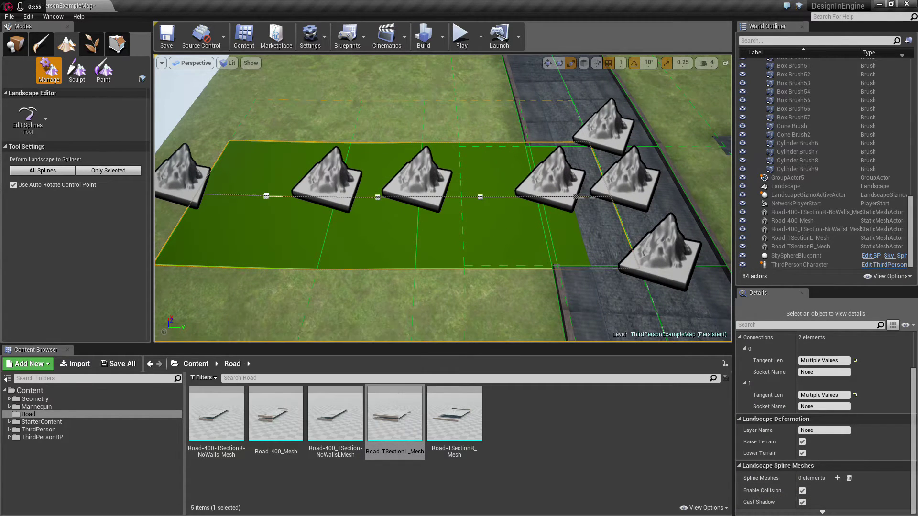
{"action": "left_click", "coordinate": [275, 415]}
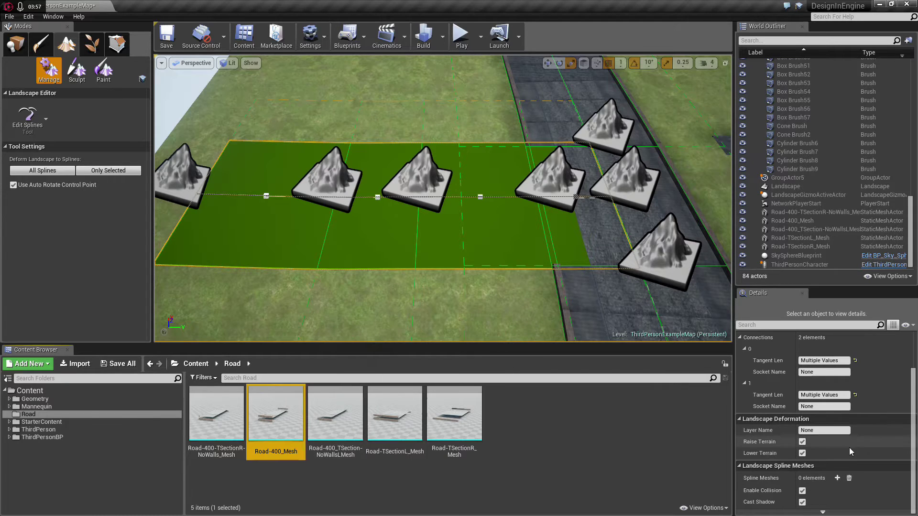
{"action": "left_click", "coordinate": [836, 479]}
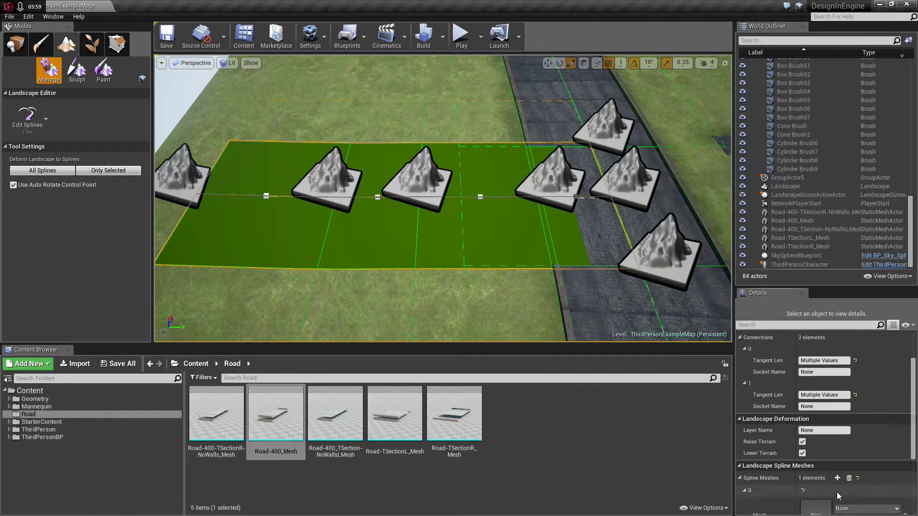
{"action": "scroll", "coordinate": [837, 490], "scroll_direction": "down", "scroll_amount": 3}
{"action": "left_click", "coordinate": [840, 428]}
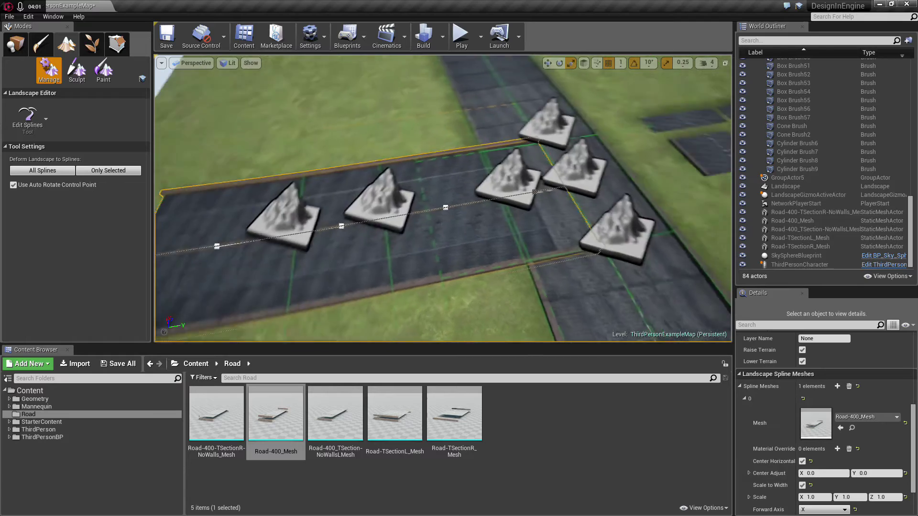
- Set the Z rotation of the side road's last two control points at the junction to 90
{"action": "key", "text": "w"}
{"action": "mouse_move", "coordinate": [465, 226]}
{"action": "right_mouse_down"}
{"action": "mouse_move", "coordinate": [465, 216]}
{"action": "mouse_move", "coordinate": [464, 227]}
{"action": "right_mouse_up"}
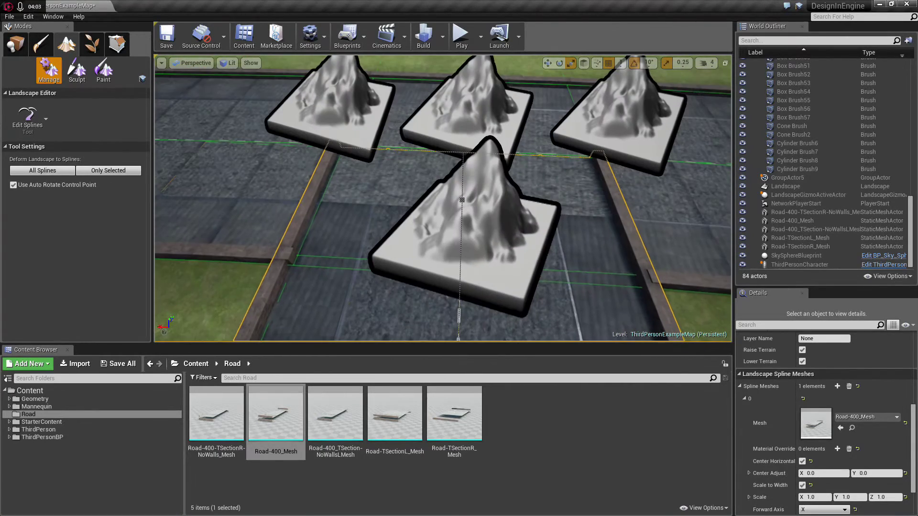
{"action": "left_click", "coordinate": [471, 211]}
{"action": "scroll", "coordinate": [806, 377], "scroll_direction": "up", "scroll_amount": 3}
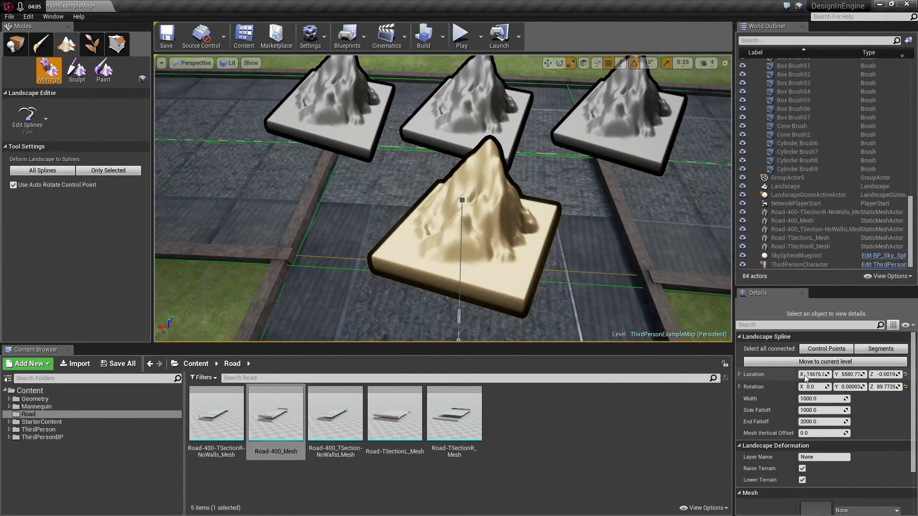
{"action": "left_click", "coordinate": [885, 387]}
{"action": "type", "text": "-90"}
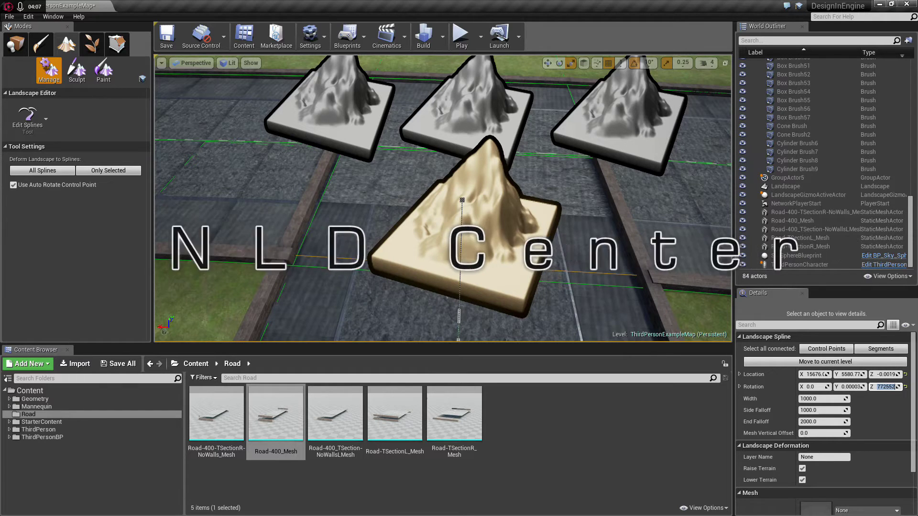
{"action": "key", "text": "Return"}
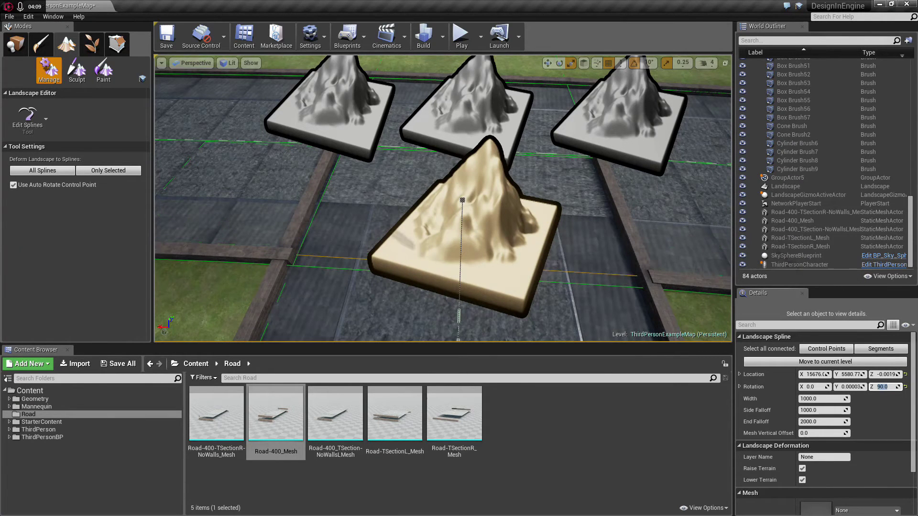
{"action": "left_click", "coordinate": [474, 130]}
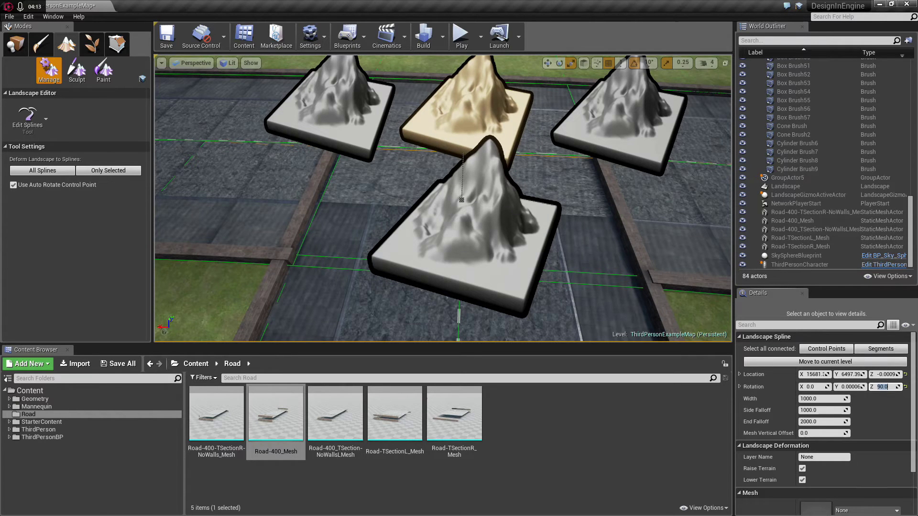
- Move the side road's last two control points along Y to about 5508 and 5957
{"action": "right_click_drag", "start_coordinate": [623, 190], "coordinate": [457, 213]}
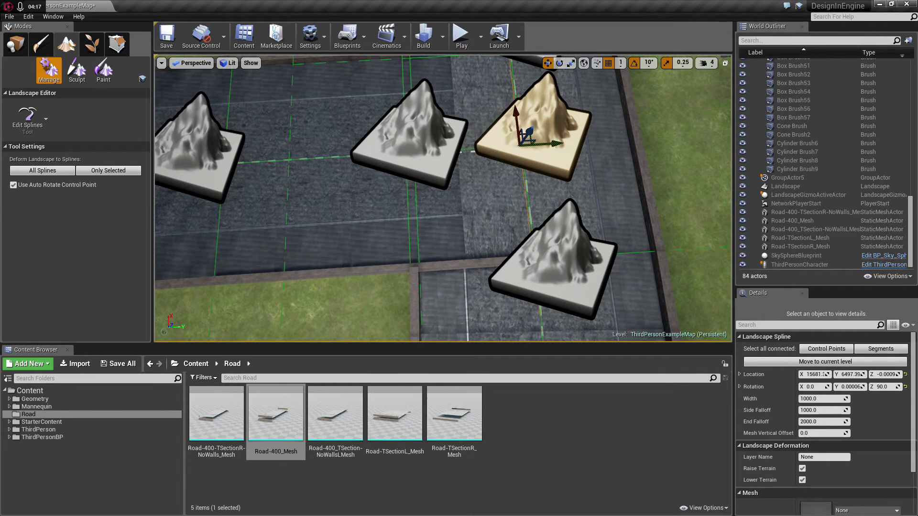
{"action": "left_click", "coordinate": [450, 152]}
{"action": "left_click_drag", "start_coordinate": [450, 152], "coordinate": [442, 150]}
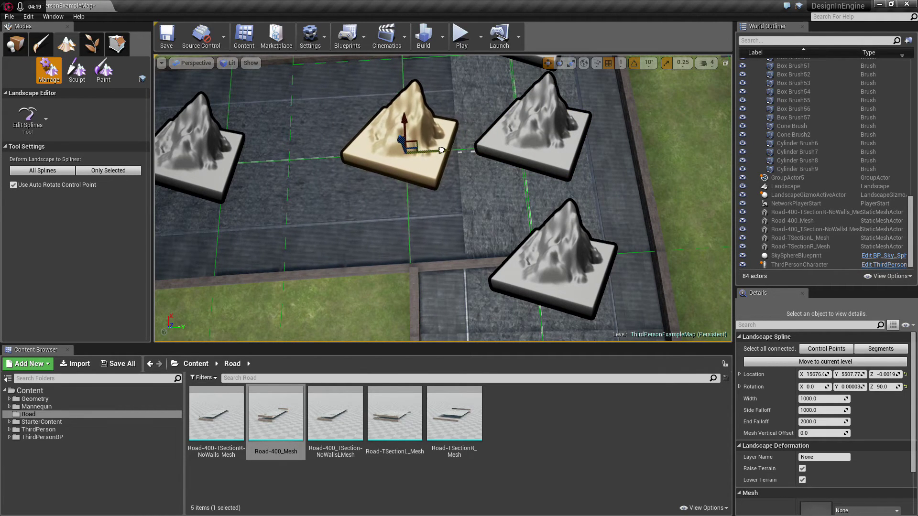
{"action": "left_click", "coordinate": [526, 153]}
{"action": "left_click_drag", "start_coordinate": [552, 144], "coordinate": [489, 145]}
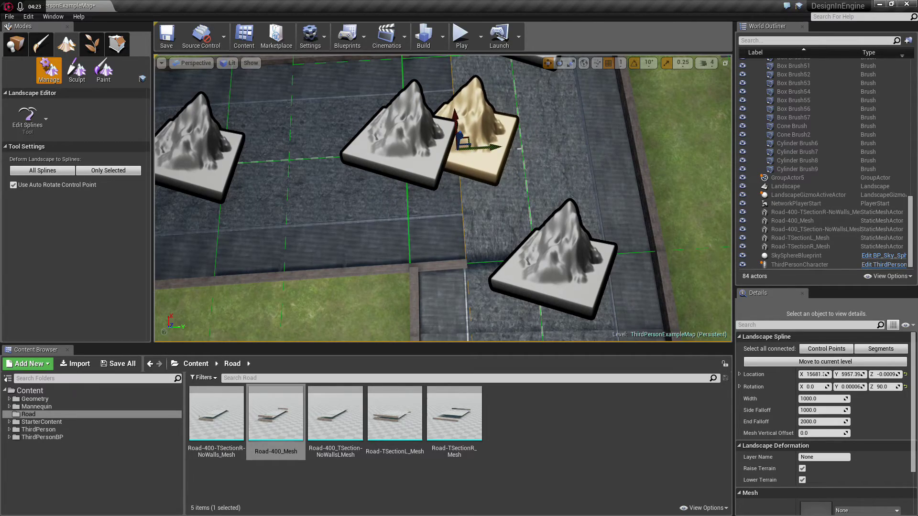
- Select all the side road's control points and set their Z location to 10
{"action": "right_click_drag", "start_coordinate": [489, 145], "coordinate": [648, 119]}
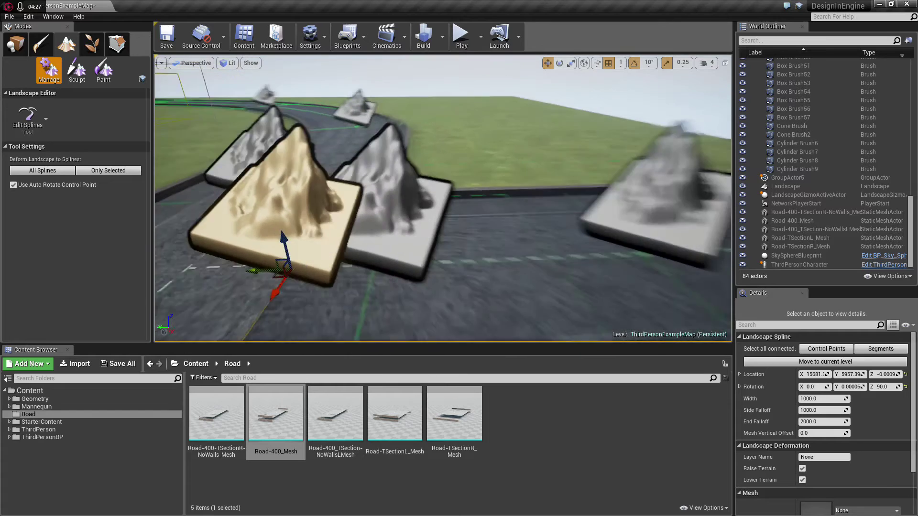
{"action": "right_click_drag", "start_coordinate": [493, 229], "coordinate": [495, 229]}
{"action": "key", "text": "ctrl+a"}
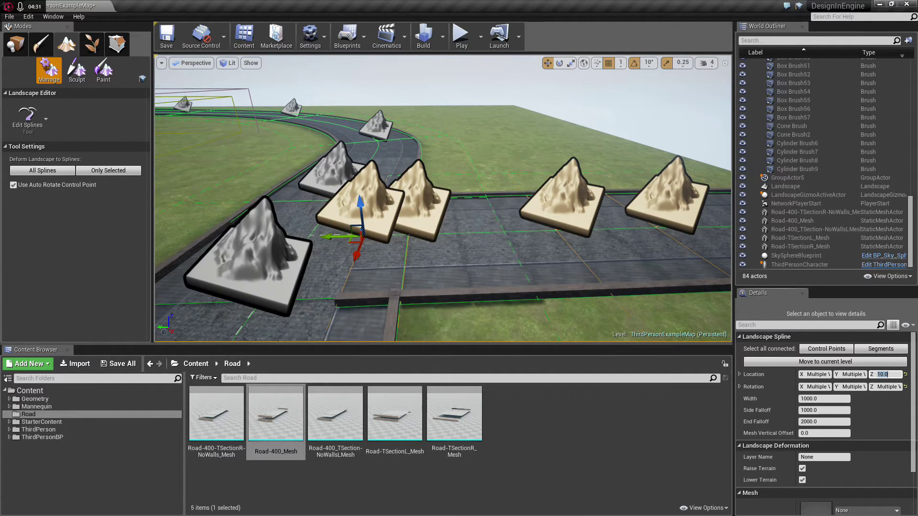
- Change the spline mesh of the side road's last segment at the junction to Road-400_TSection-NoWallsLMesh, trying Road-400-TSectionR-NoWalls_Mesh before it
{"action": "left_click", "coordinate": [393, 292]}
{"action": "left_click", "coordinate": [216, 415]}
{"action": "scroll", "coordinate": [844, 444], "scroll_direction": "down", "scroll_amount": 3}
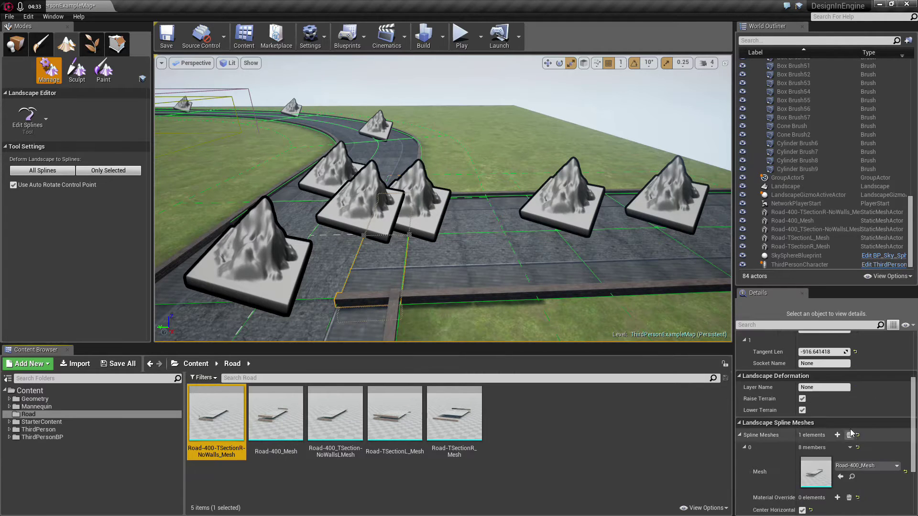
{"action": "left_click", "coordinate": [841, 462]}
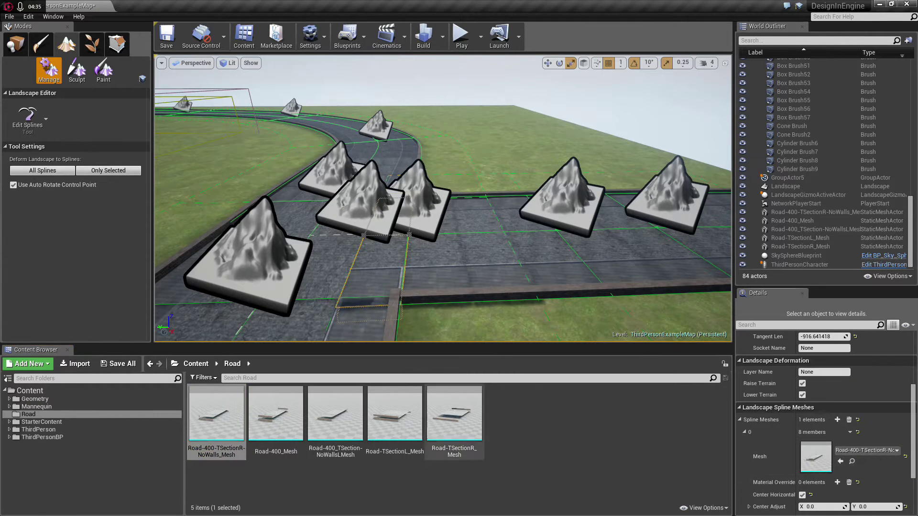
{"action": "left_click", "coordinate": [336, 413]}
{"action": "left_click", "coordinate": [840, 461]}
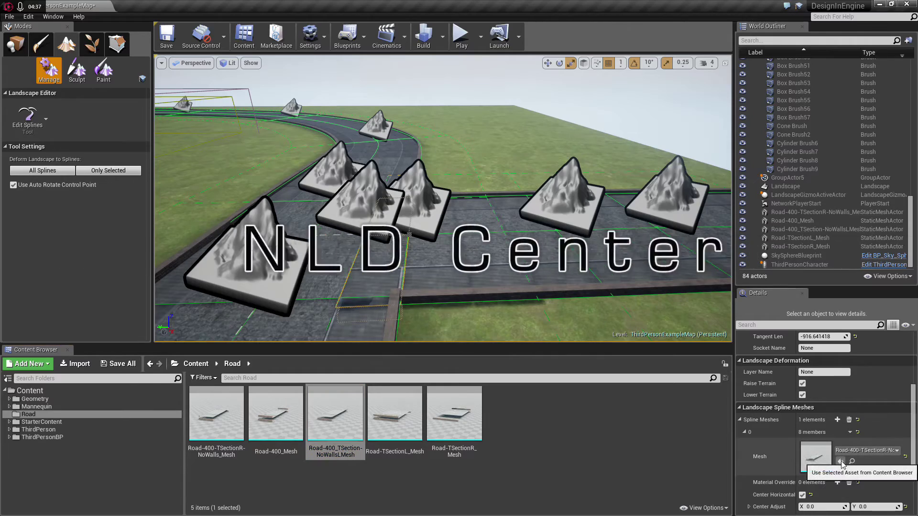
{"action": "scroll", "coordinate": [869, 447], "scroll_direction": "up", "scroll_amount": 3}
{"action": "scroll", "coordinate": [869, 447], "scroll_direction": "down", "scroll_amount": 3}
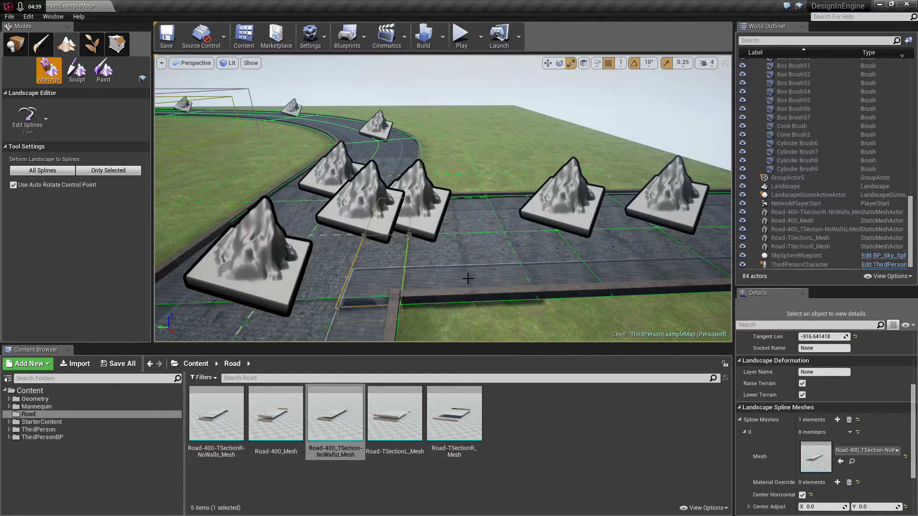
- Set the Y center adjust of the junction segment's spline mesh to 0.1
{"action": "right_click_drag", "start_coordinate": [468, 278], "coordinate": [396, 288]}
{"action": "key", "text": "w"}
{"action": "right_click_drag", "start_coordinate": [452, 252], "coordinate": [519, 294]}
{"action": "key", "text": "s"}
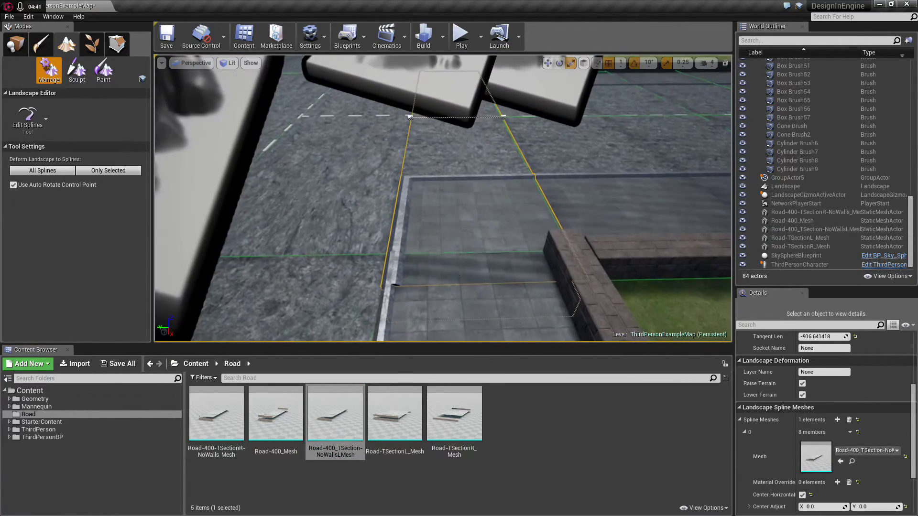
{"action": "scroll", "coordinate": [860, 421], "scroll_direction": "down", "scroll_amount": 3}
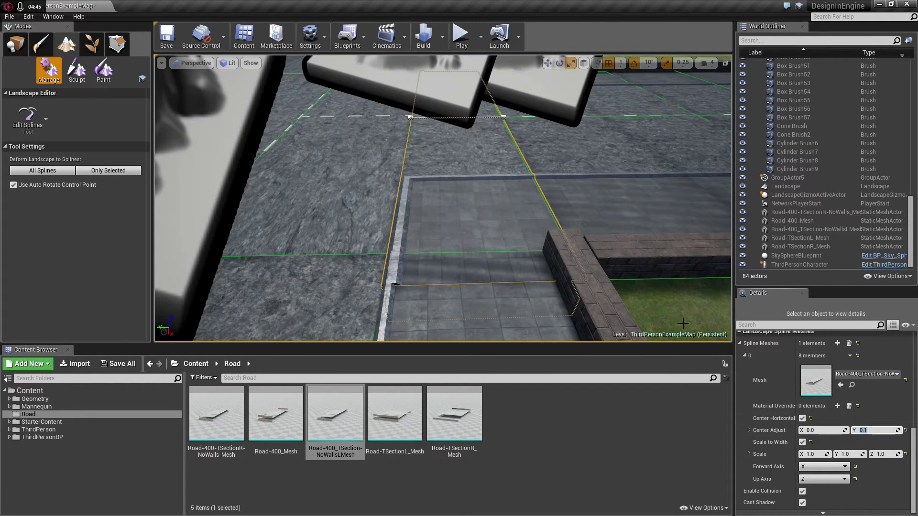
- Adjust the junction segment's tangent lengths to about 714.1 and -656.5, and inspect the junction outside landscape mode
{"action": "scroll", "coordinate": [783, 392], "scroll_direction": "up", "scroll_amount": 6}
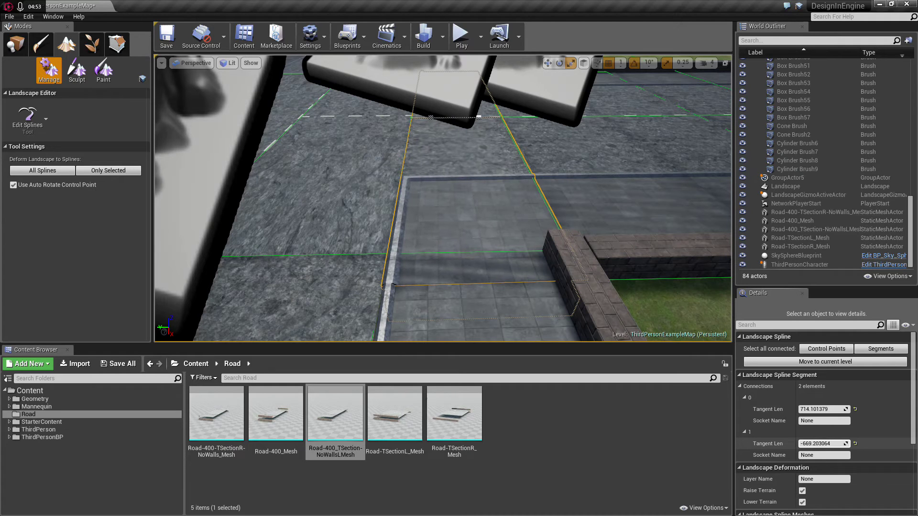
{"action": "right_click_drag", "start_coordinate": [622, 268], "coordinate": [457, 286]}
{"action": "right_click_drag", "start_coordinate": [640, 253], "coordinate": [640, 254]}
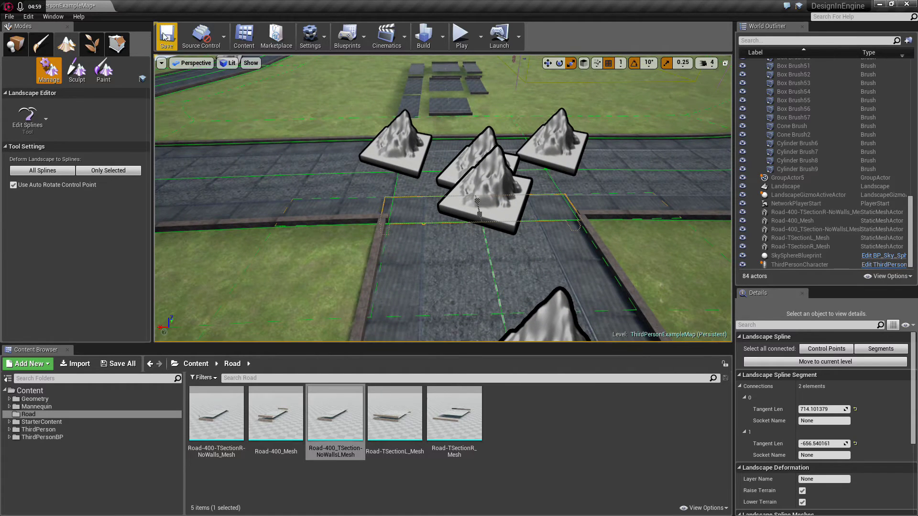
{"action": "left_click", "coordinate": [73, 50]}
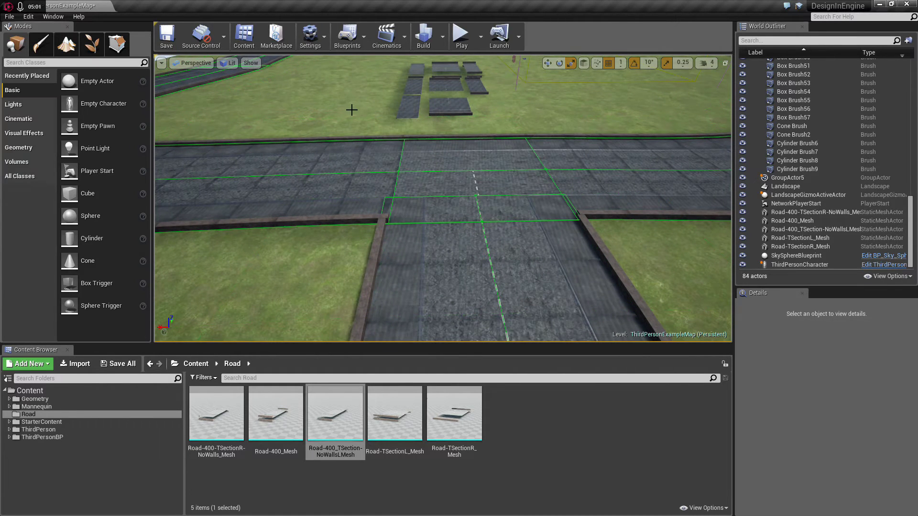
{"action": "right_click_drag", "start_coordinate": [351, 110], "coordinate": [352, 110]}
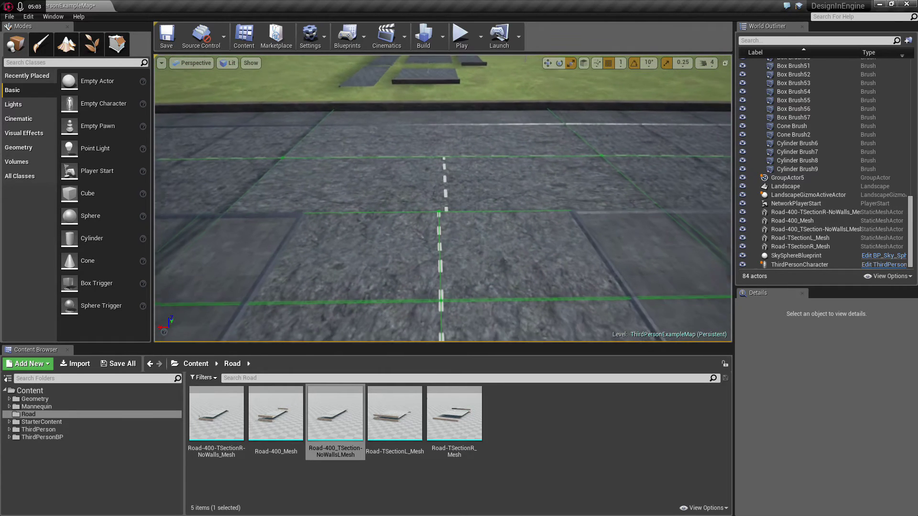
{"action": "right_click_drag", "start_coordinate": [412, 169], "coordinate": [412, 169]}
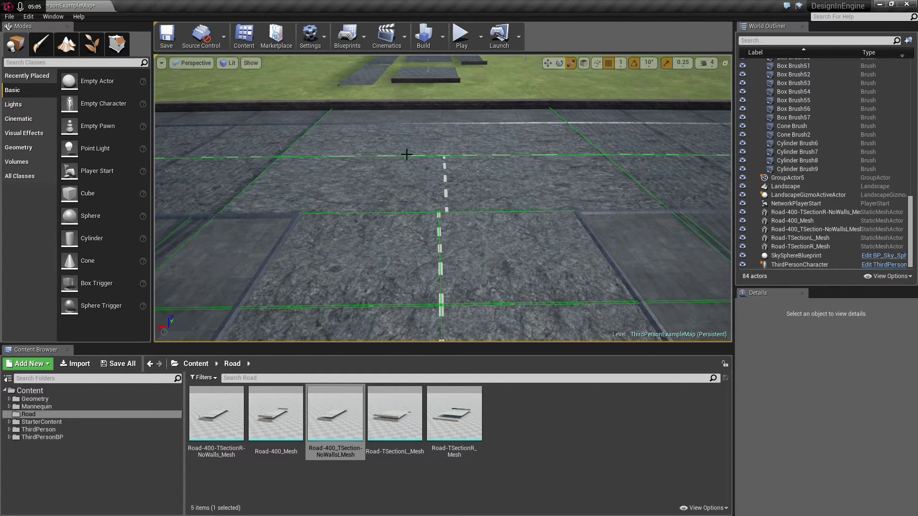
{"action": "left_click", "coordinate": [638, 232]}
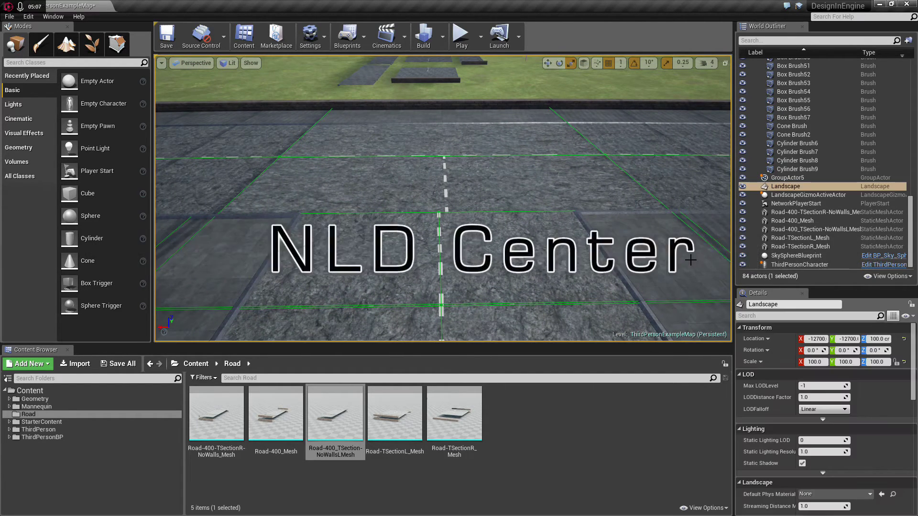
- Move the main road's control points on either side of the junction along X to about 16678 and 14684
{"action": "left_click", "coordinate": [66, 43]}
{"action": "left_click", "coordinate": [360, 181], "text": "ctrl"}
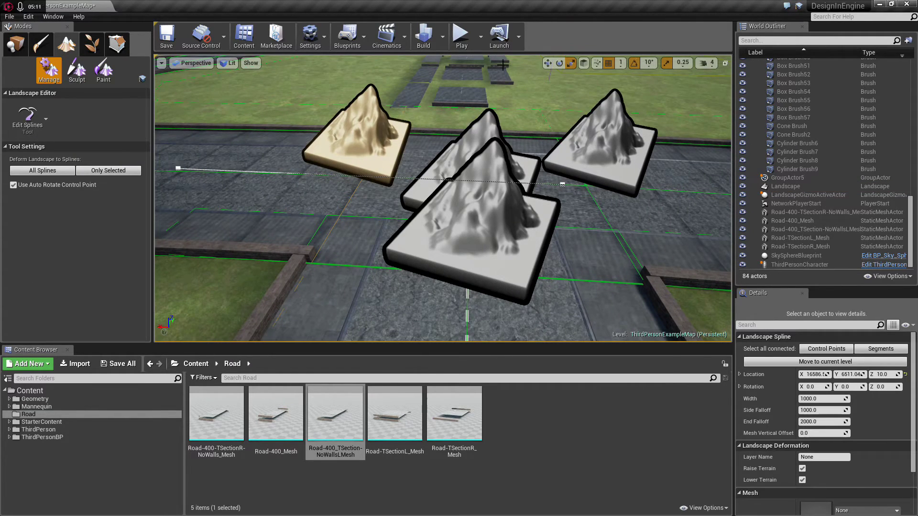
{"action": "left_click", "coordinate": [548, 63]}
{"action": "left_click_drag", "start_coordinate": [340, 175], "coordinate": [329, 172]}
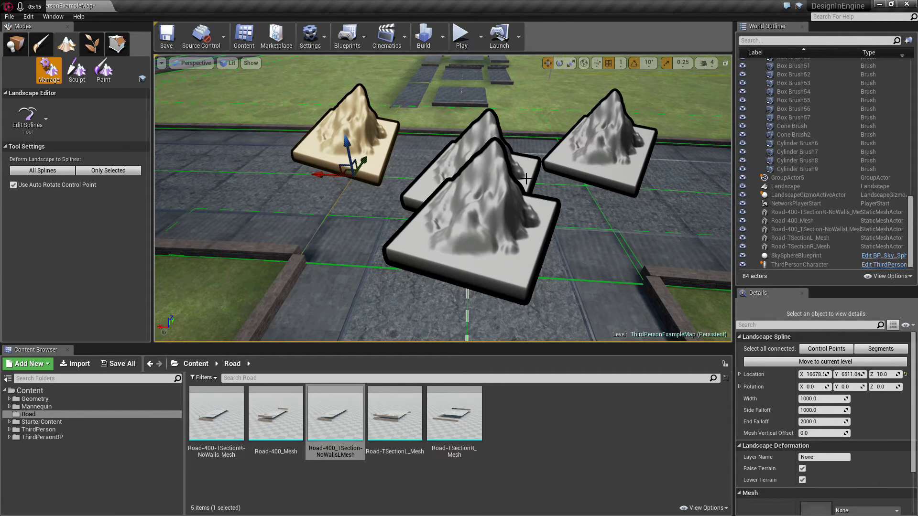
{"action": "left_click", "coordinate": [585, 152]}
{"action": "left_click_drag", "start_coordinate": [557, 186], "coordinate": [563, 186]}
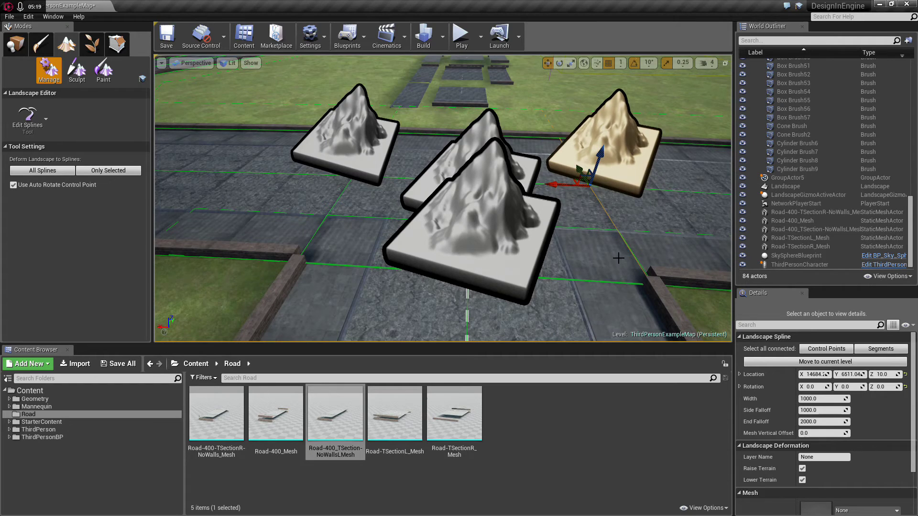
- Nudge the main road's higher-X control point beside the junction slightly inward along X
{"action": "key", "text": "d"}
{"action": "right_click_drag", "start_coordinate": [619, 259], "coordinate": [450, 273]}
{"action": "key", "text": "a"}
{"action": "key", "text": "w"}
{"action": "key", "text": "w"}
{"action": "key", "text": "w"}
{"action": "key", "text": "s"}
{"action": "right_click_drag", "start_coordinate": [535, 215], "coordinate": [490, 229]}
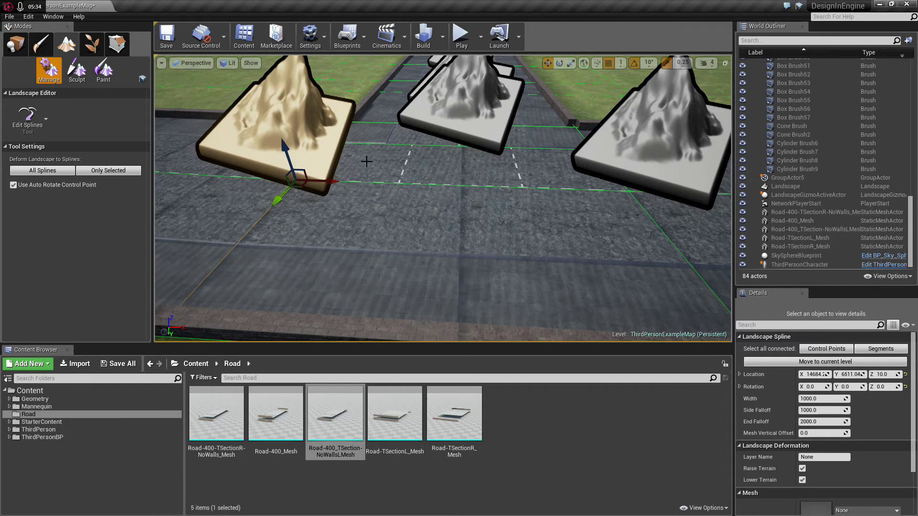
{"action": "left_click", "coordinate": [632, 167]}
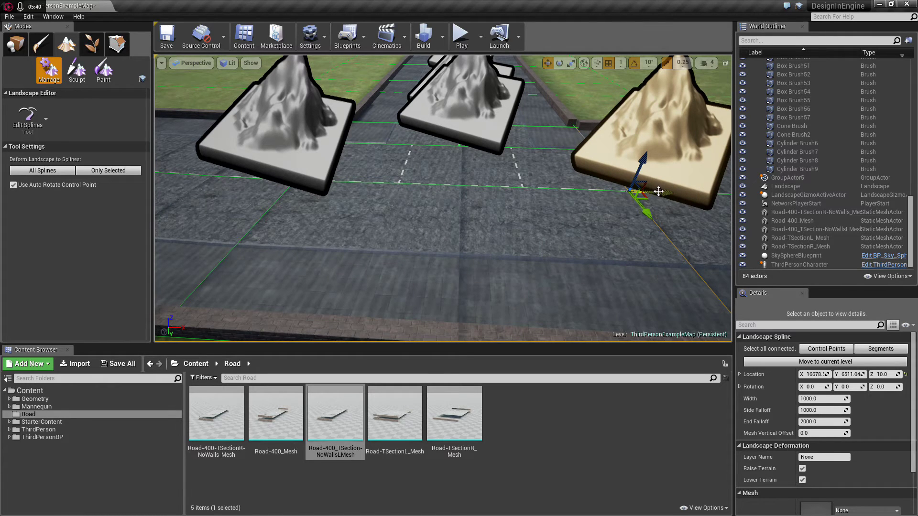
{"action": "left_click_drag", "start_coordinate": [659, 191], "coordinate": [645, 198]}
- Move the main road's lower-X control point beside the junction inward along X to about 14748
{"action": "left_click", "coordinate": [322, 173]}
{"action": "mouse_move", "coordinate": [408, 179]}
{"action": "right_mouse_down"}
{"action": "mouse_move", "coordinate": [401, 152]}
{"action": "mouse_move", "coordinate": [366, 184]}
{"action": "mouse_move", "coordinate": [354, 153]}
{"action": "mouse_move", "coordinate": [404, 191]}
{"action": "mouse_move", "coordinate": [407, 179]}
{"action": "right_mouse_up"}
{"action": "key", "text": "w"}
{"action": "key", "text": "s"}
{"action": "left_click_drag", "start_coordinate": [470, 276], "coordinate": [476, 276]}
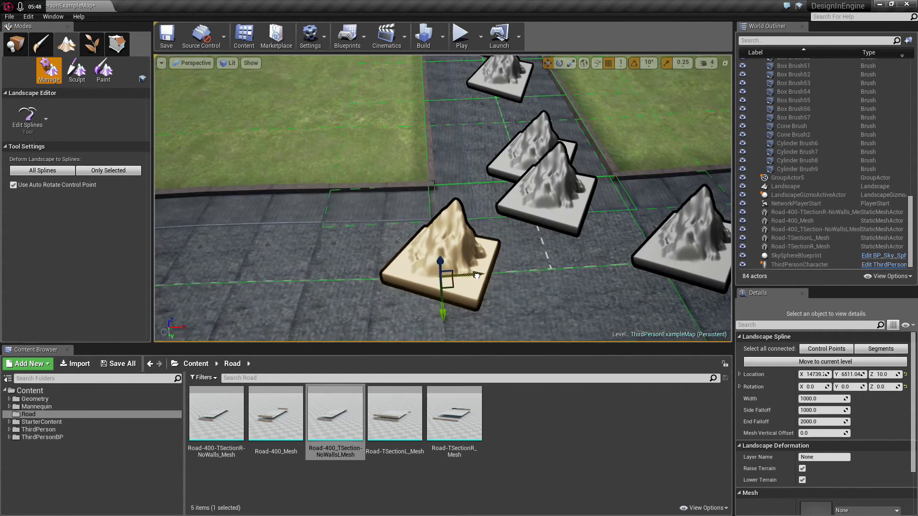
{"action": "right_click_drag", "start_coordinate": [444, 206], "coordinate": [445, 207]}
{"action": "right_click_drag", "start_coordinate": [399, 149], "coordinate": [399, 149]}
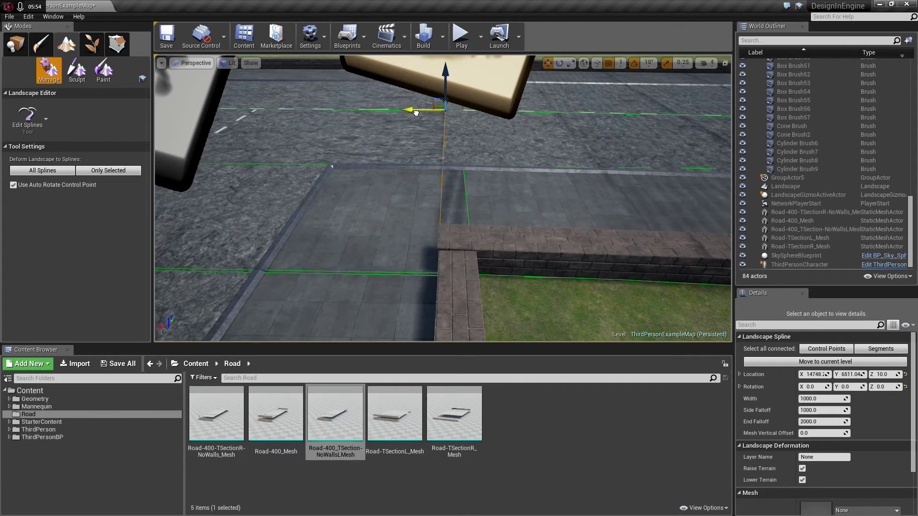
- Fine-tune the main road's lower-X control point beside the junction to an X location of about 14758
{"action": "right_click_drag", "start_coordinate": [466, 218], "coordinate": [465, 219]}
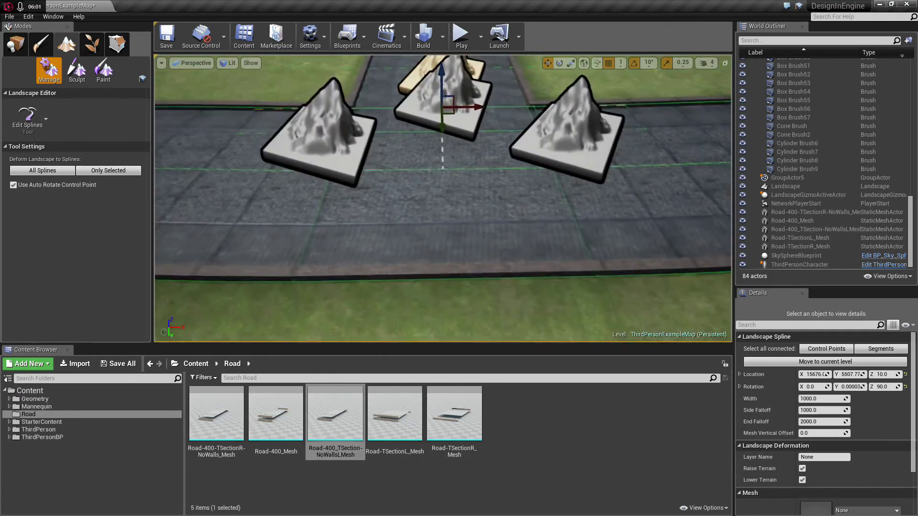
{"action": "key", "text": "w"}
{"action": "right_click_drag", "start_coordinate": [466, 218], "coordinate": [466, 183]}
{"action": "key", "text": "s"}
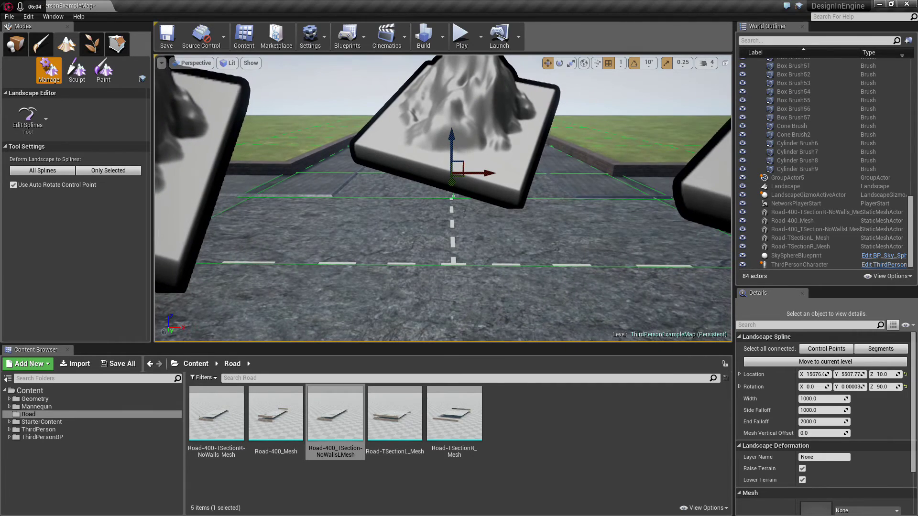
{"action": "right_click_drag", "start_coordinate": [537, 225], "coordinate": [537, 225]}
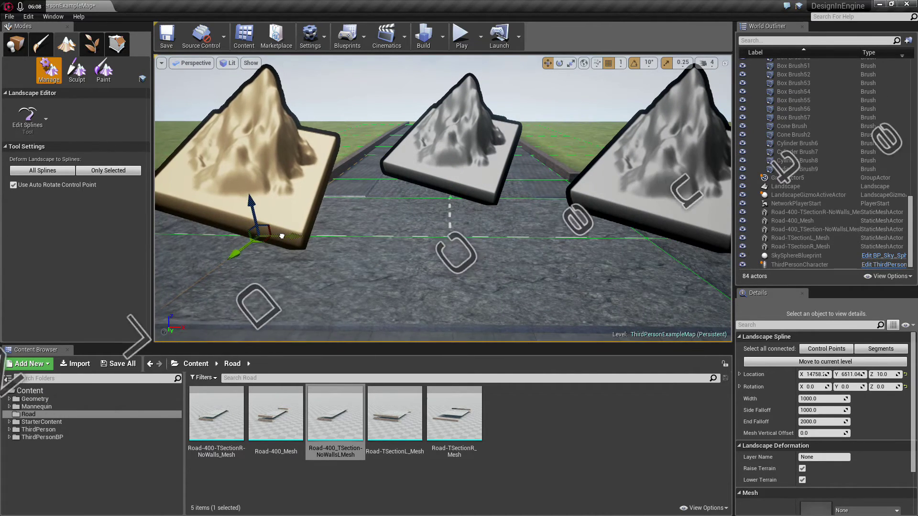
- Set the Y rotation of the side road's two control points at the junction to 0
{"action": "right_click_drag", "start_coordinate": [404, 235], "coordinate": [624, 235]}
{"action": "key", "text": "w"}
{"action": "key", "text": "s"}
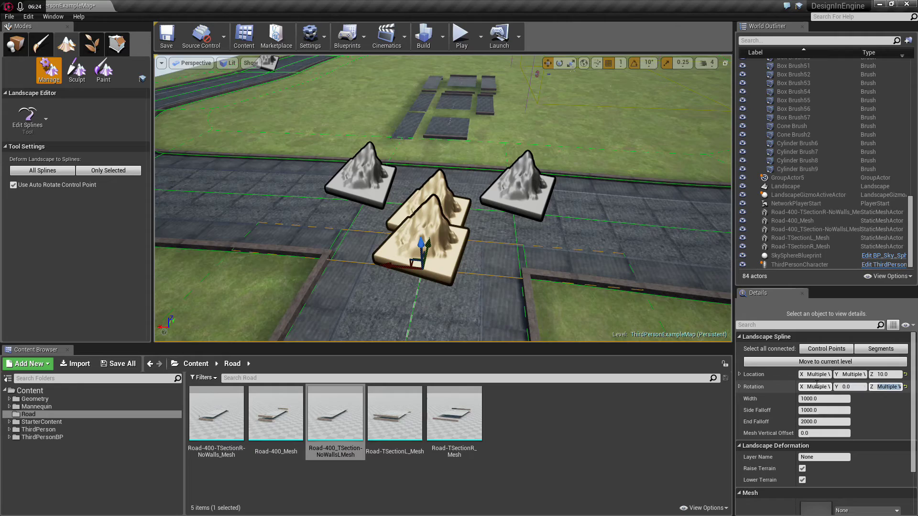
- Move the side road's control point nearest the main road along Y to about 5511
{"action": "right_click_drag", "start_coordinate": [541, 216], "coordinate": [565, 205]}
{"action": "key", "text": "w"}
{"action": "key", "text": "w"}
{"action": "key", "text": "s"}
{"action": "key", "text": "a"}
{"action": "key", "text": "w"}
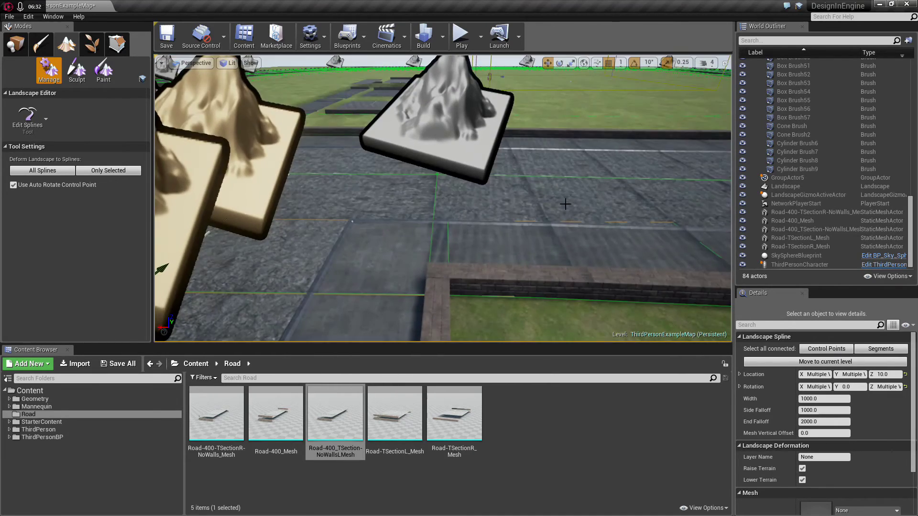
{"action": "right_click_drag", "start_coordinate": [497, 239], "coordinate": [482, 238]}
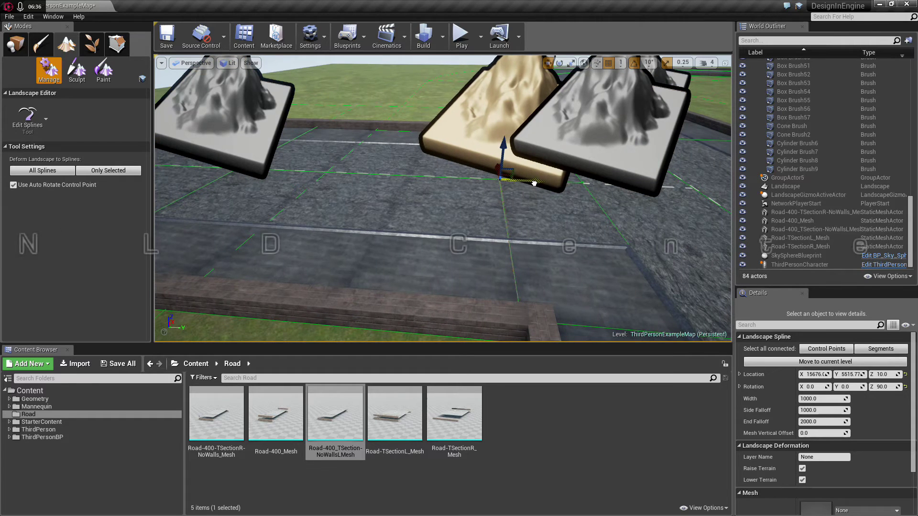
{"action": "left_click_drag", "start_coordinate": [534, 184], "coordinate": [533, 184]}
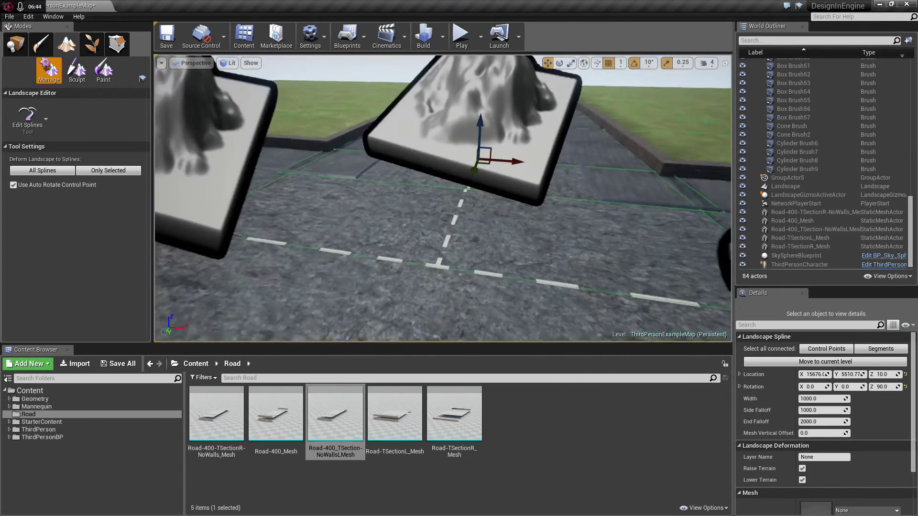
- Increase the first connection's tangent length on the main-road segment crossing the junction to about 3432 to line up the road markings
{"action": "key", "text": "s"}
{"action": "right_click_drag", "start_coordinate": [488, 261], "coordinate": [479, 268]}
{"action": "left_click", "coordinate": [487, 261]}
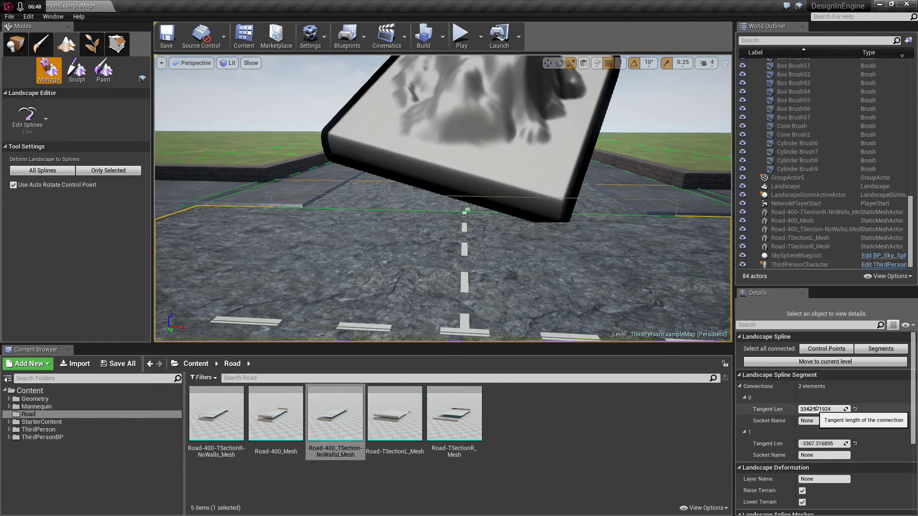
{"action": "left_click_drag", "start_coordinate": [819, 411], "coordinate": [849, 409]}
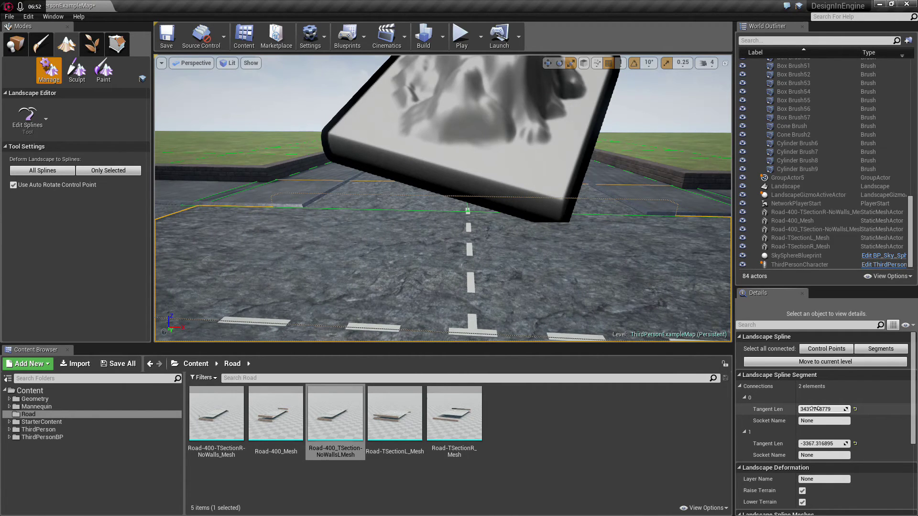
{"action": "right_click_drag", "start_coordinate": [595, 265], "coordinate": [684, 335]}
{"action": "key", "text": "s"}
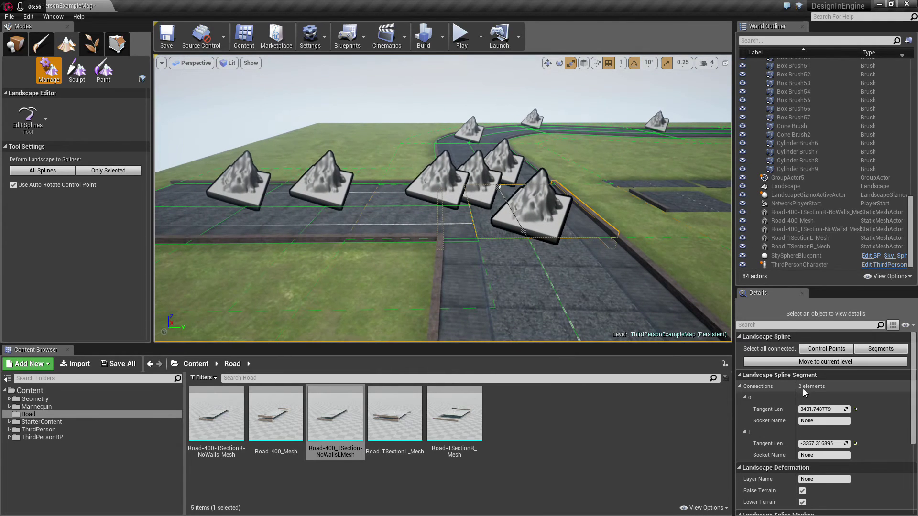
- Leave landscape editing, view the finished junction, and run a short play test of the level
{"action": "left_click", "coordinate": [14, 46]}
{"action": "key", "text": "d"}
{"action": "right_click_drag", "start_coordinate": [407, 191], "coordinate": [416, 208]}
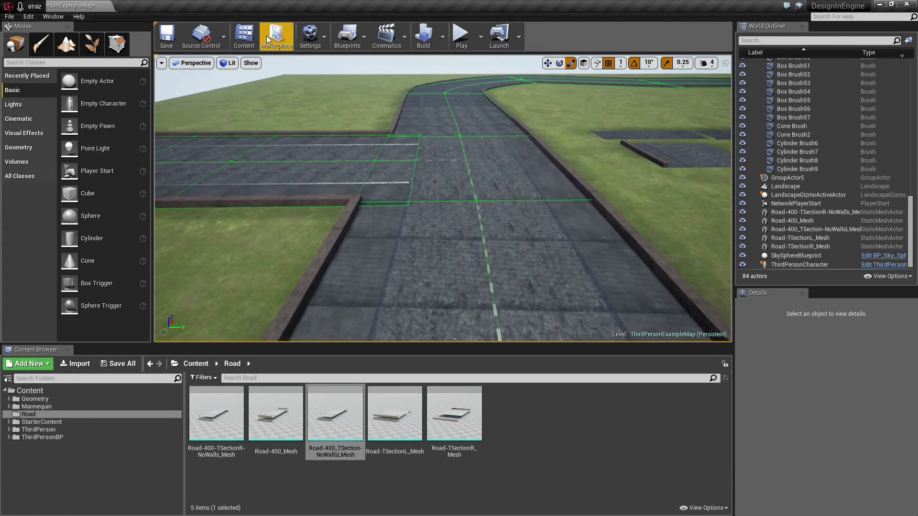
{"action": "left_click", "coordinate": [462, 35]}
{"action": "left_click", "coordinate": [480, 249]}
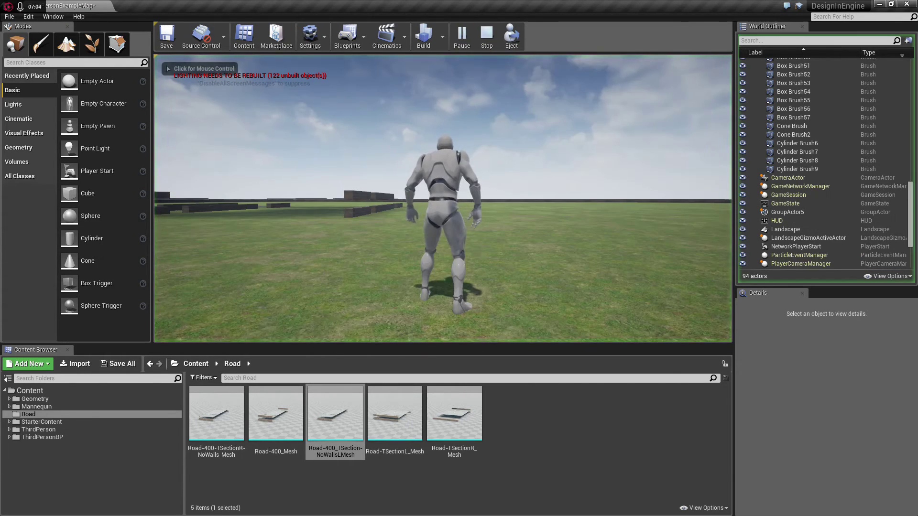
{"action": "key", "text": "w"}
{"action": "key", "text": "Escape"}
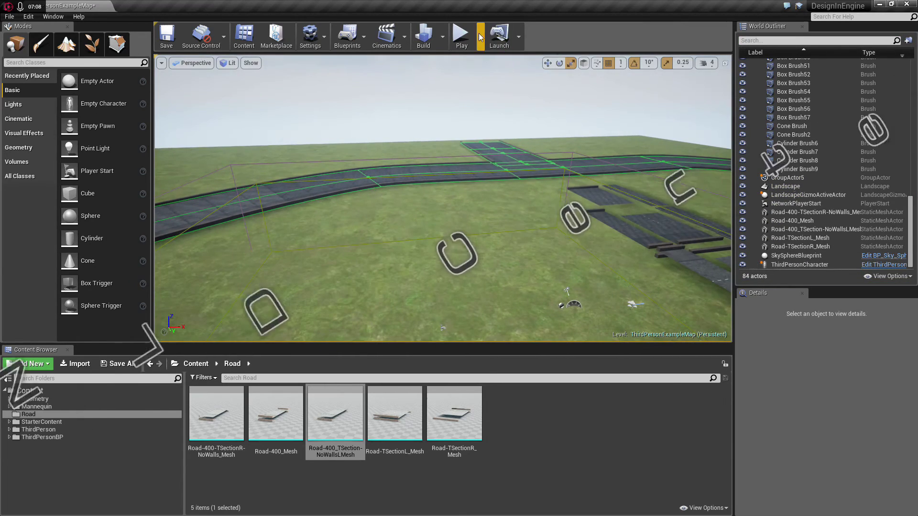
- Set the player to spawn at the current camera location, place the camera above the road near the junction, and start playing
{"action": "left_click", "coordinate": [480, 36]}
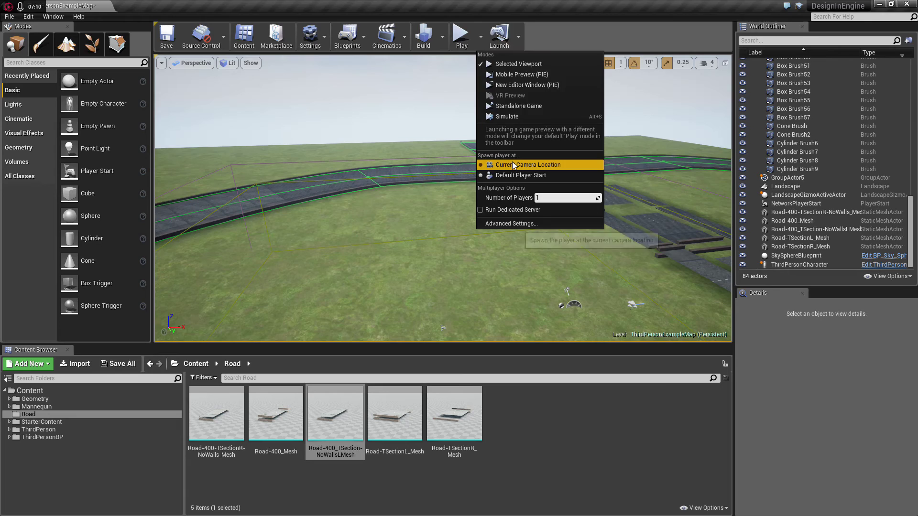
{"action": "left_click", "coordinate": [515, 163]}
{"action": "right_click_drag", "start_coordinate": [556, 154], "coordinate": [591, 163]}
{"action": "key", "text": "w"}
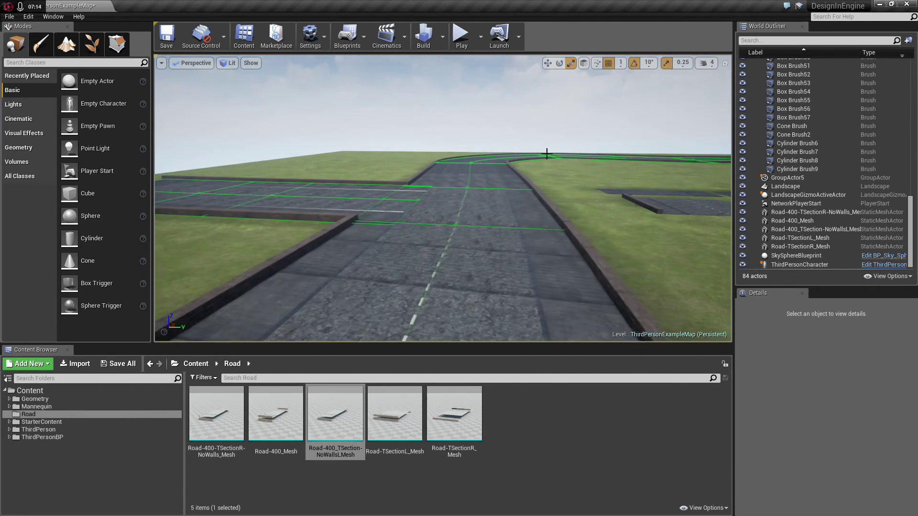
{"action": "left_click", "coordinate": [462, 36]}
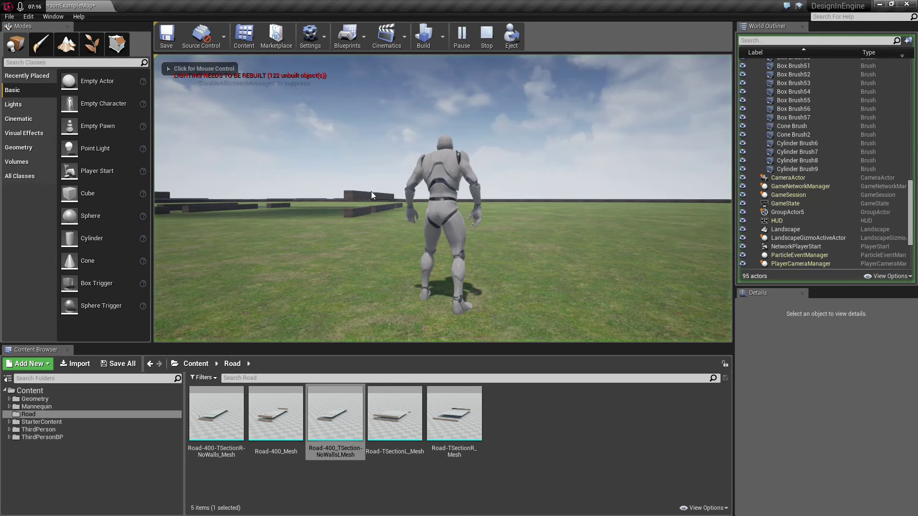
- Stop the play test and move the ThirdPersonCharacter along Y to about -5935 so it stands on the main road near the junction
{"action": "left_click", "coordinate": [487, 35]}
{"action": "key", "text": "s"}
{"action": "right_click_drag", "start_coordinate": [458, 139], "coordinate": [460, 164]}
{"action": "left_click", "coordinate": [452, 204]}
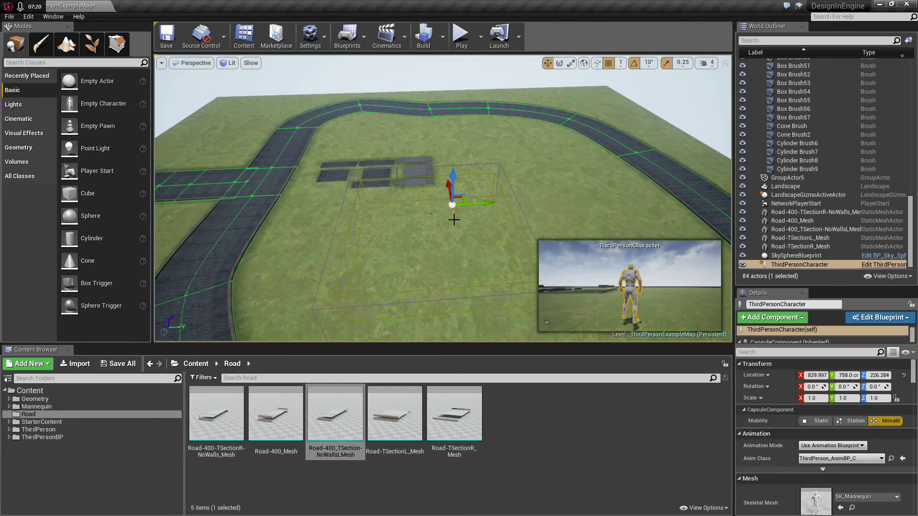
{"action": "left_click_drag", "start_coordinate": [463, 202], "coordinate": [245, 196]}
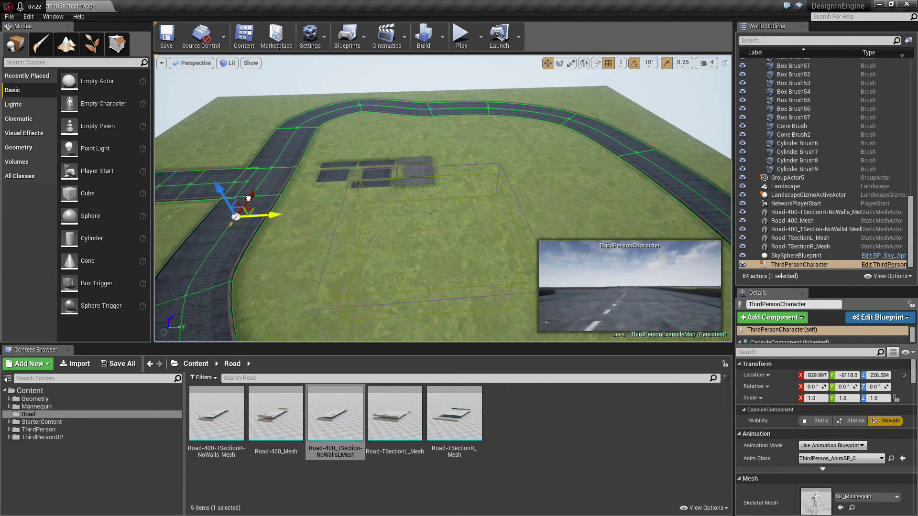
{"action": "key", "text": "a"}
{"action": "key", "text": "w"}
{"action": "right_click_drag", "start_coordinate": [287, 215], "coordinate": [270, 177]}
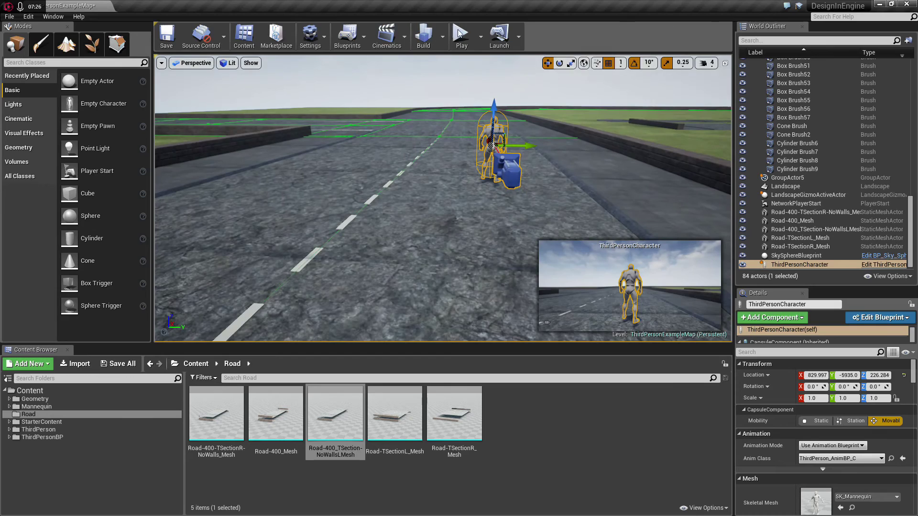
- Play the level and run the character along the main road and through the T-junction to inspect the road surface and markings
{"action": "left_click", "coordinate": [461, 36]}
{"action": "left_click", "coordinate": [336, 246]}
{"action": "key", "text": "w"}
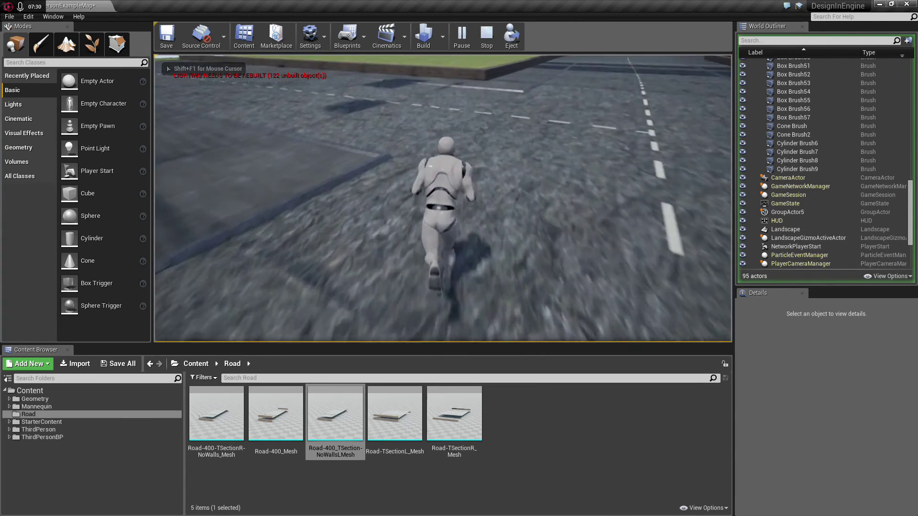
{"action": "key", "text": "d"}
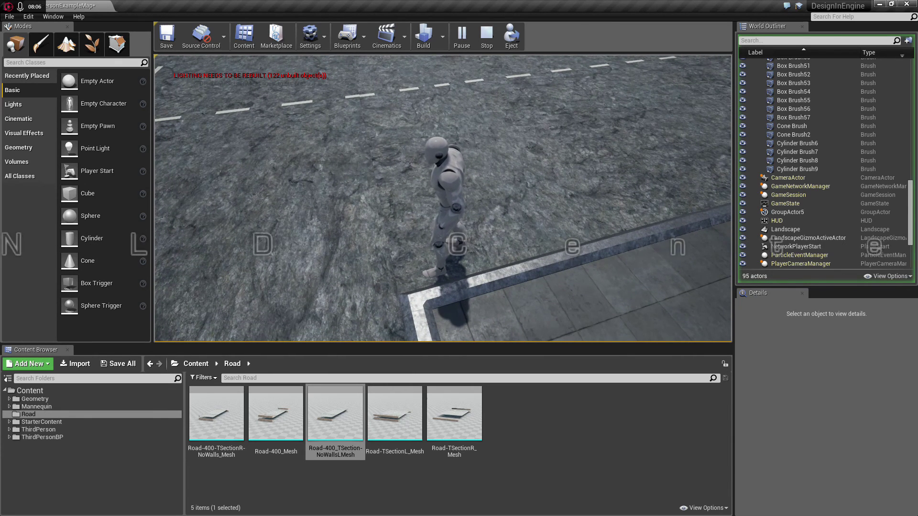
{"action": "key", "text": "w"}
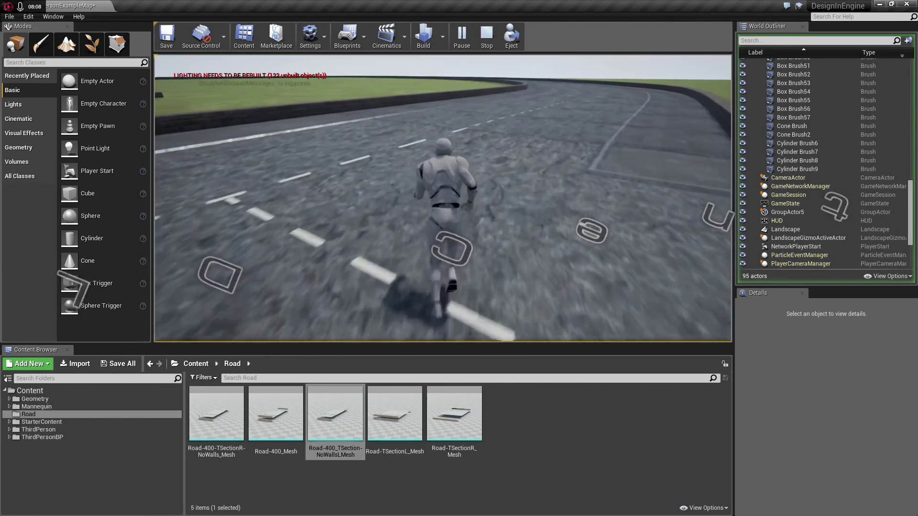